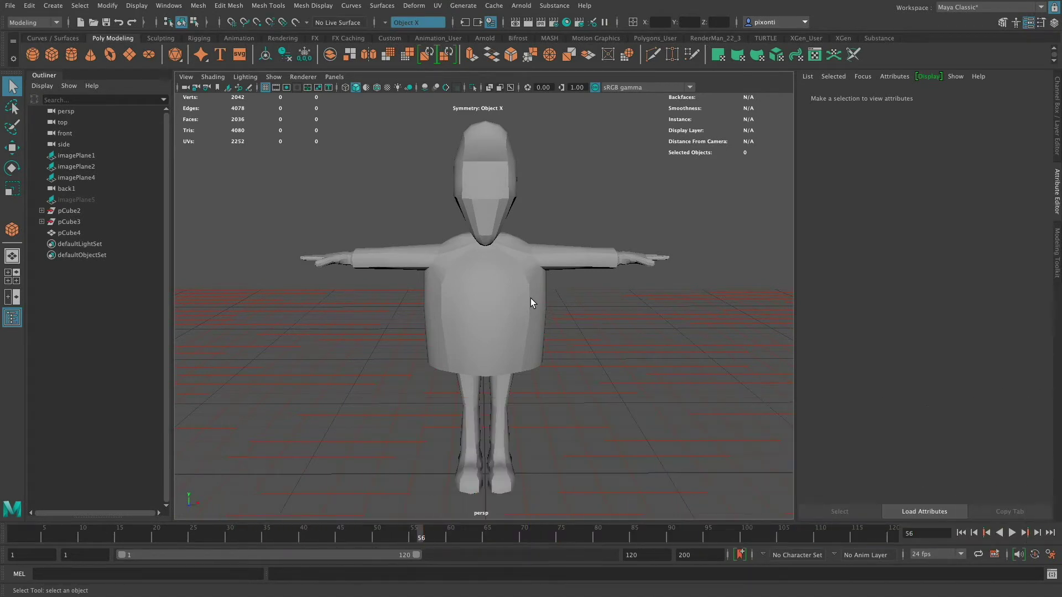
- Select the low-poly character mesh pCube4 in the viewport
left_click(527, 303)
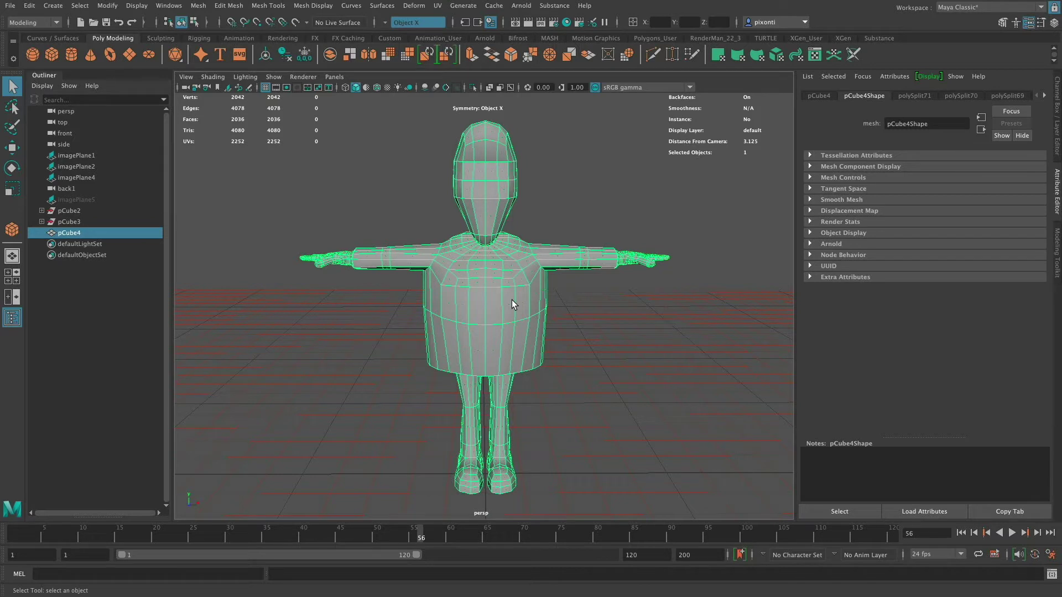
- Switch to the UV Editing workspace to see pCube4's existing UV layout
left_click(985, 7)
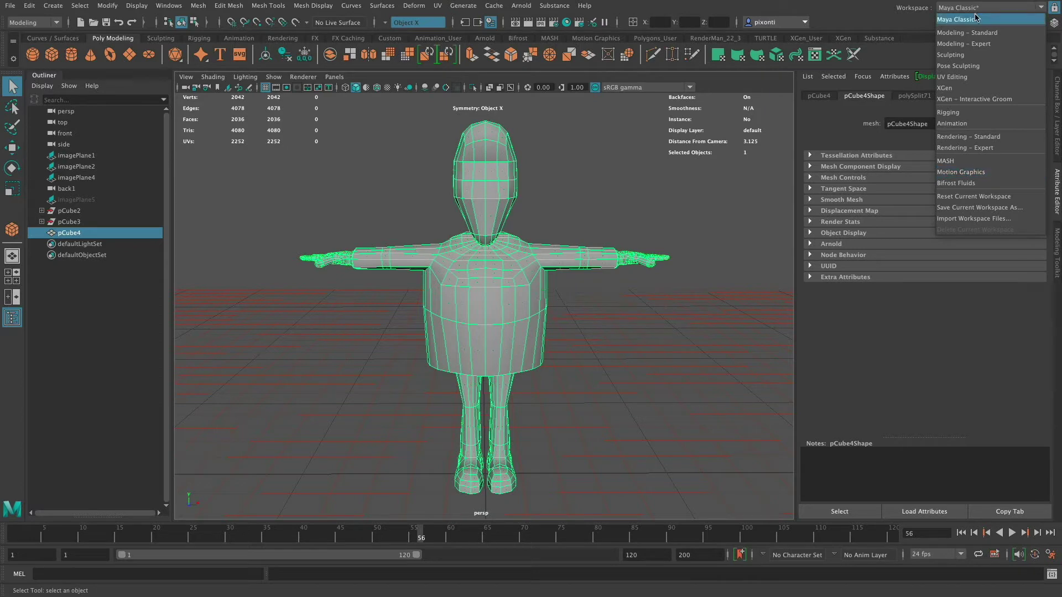
left_click(970, 77)
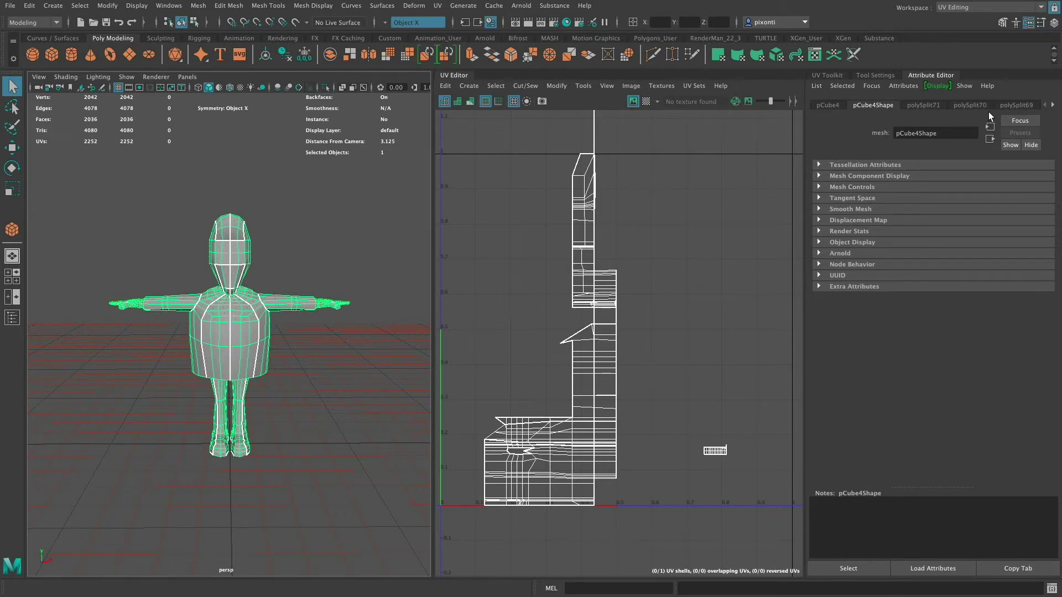
- Delete all construction history on the character mesh
left_click(29, 6)
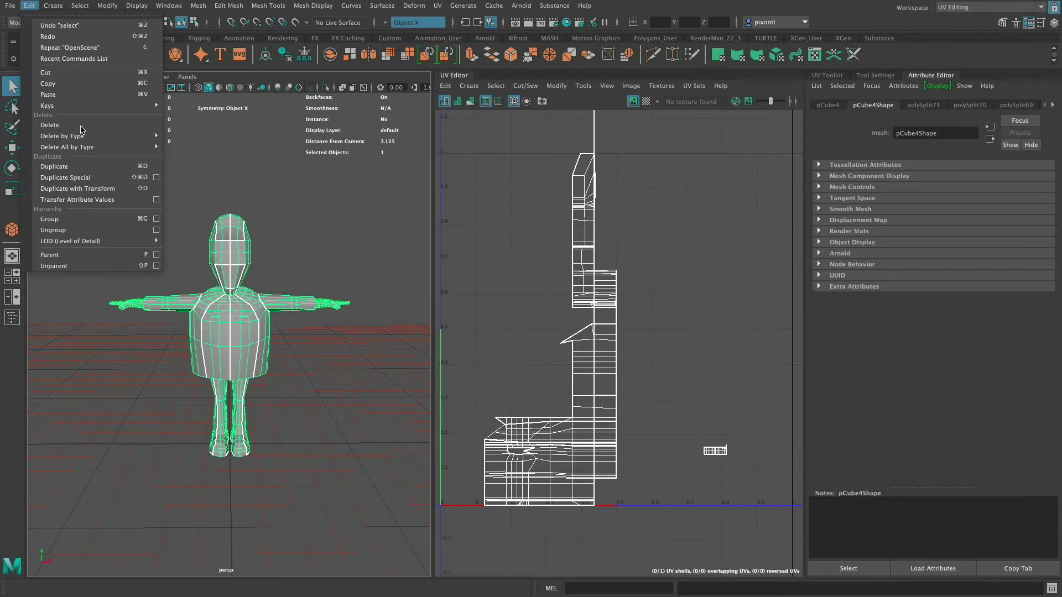
mouse_move(115, 151)
left_click(214, 148)
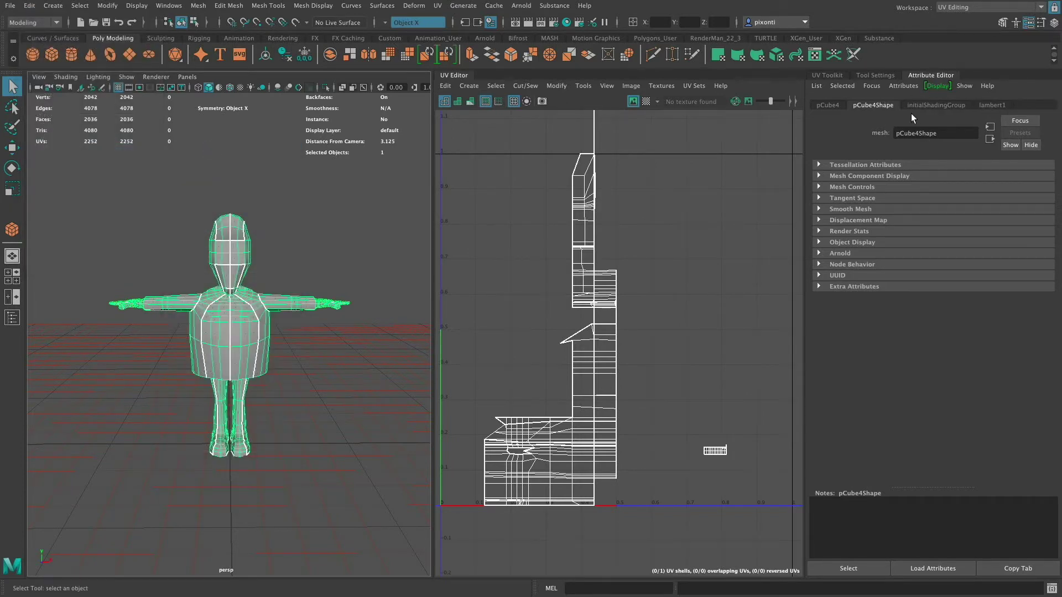
- Rename the object pCube4 to char in the Attribute Editor
left_click(828, 105)
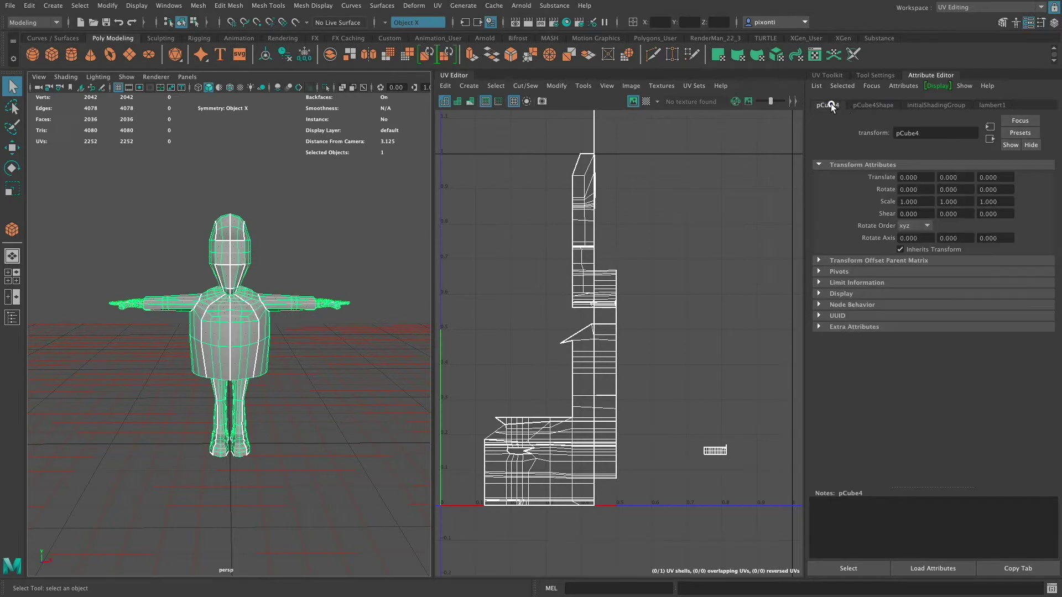
left_click(873, 105)
left_click(828, 105)
left_click(919, 133)
double_click(898, 134)
type("char")
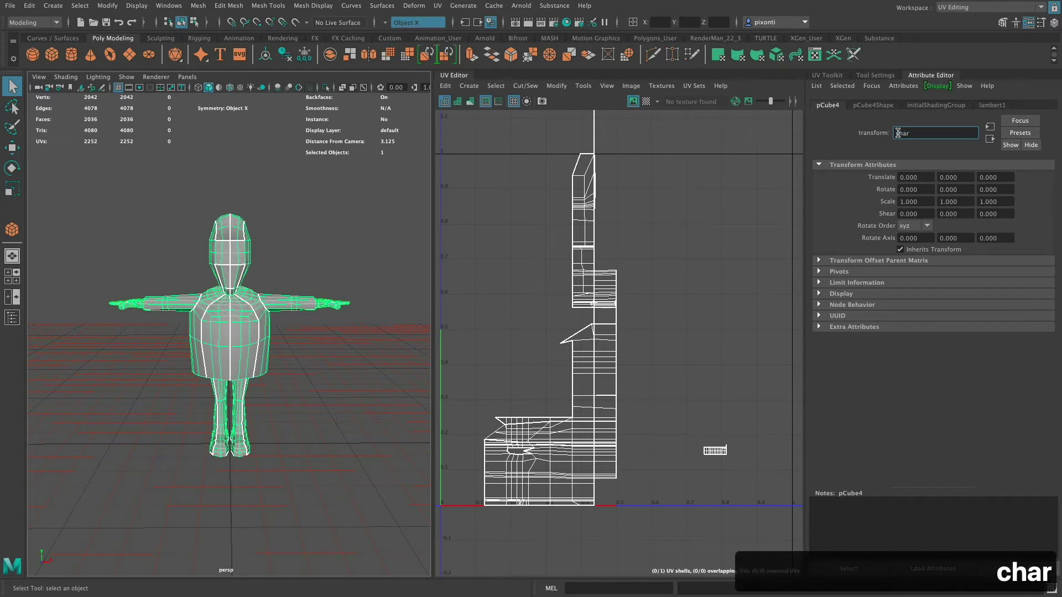
key("Return")
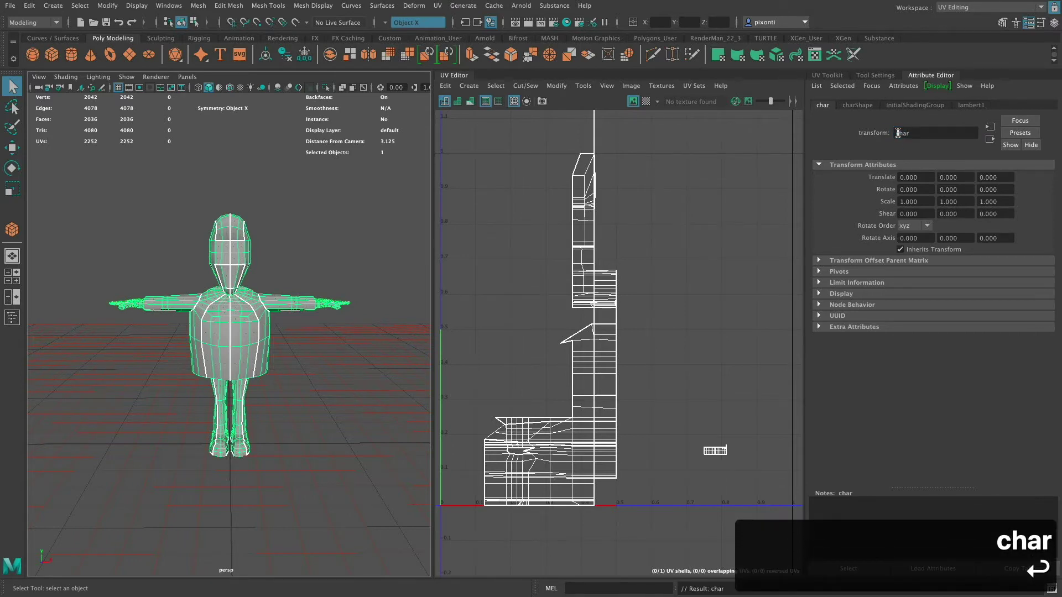
- Review the charShape, initialShadingGroup and lambert1 material attributes
left_click(847, 104)
left_click(917, 104)
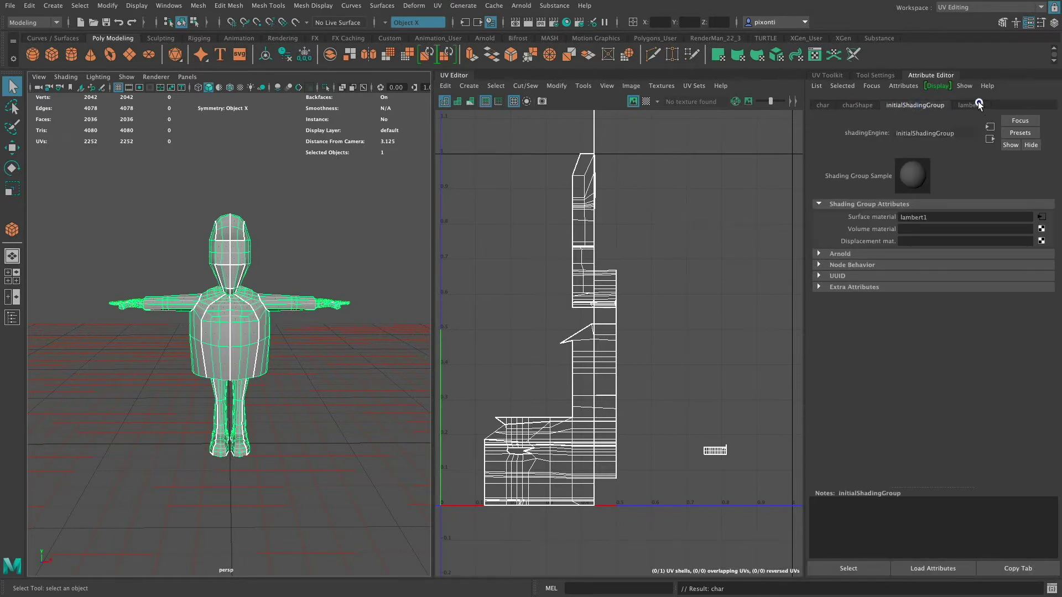
left_click(975, 105)
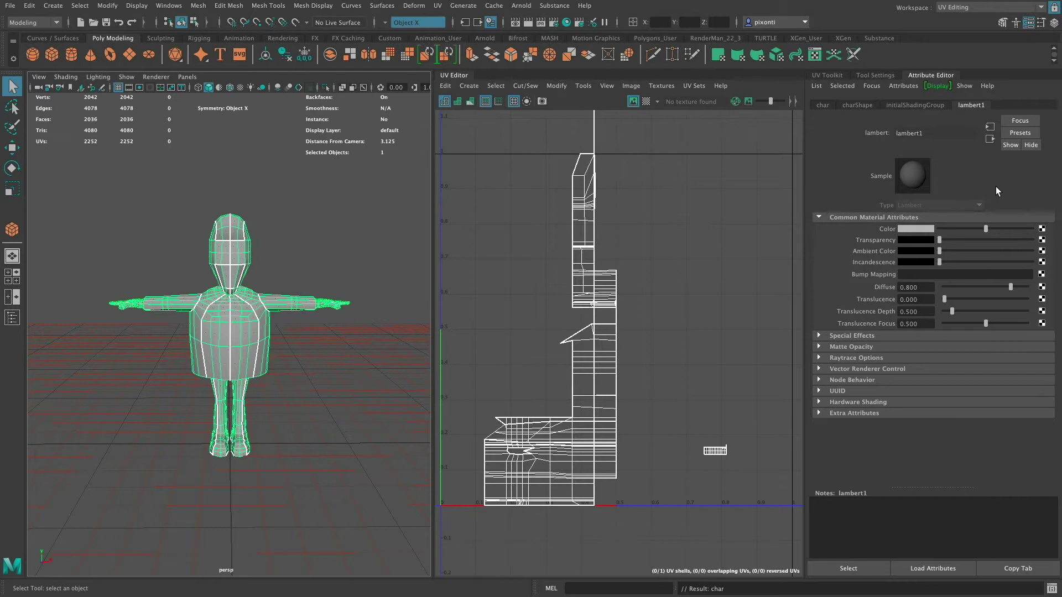
- Assign a new Arnold aiStandardSurface material to the char mesh
right_click_drag(240, 295, 252, 564)
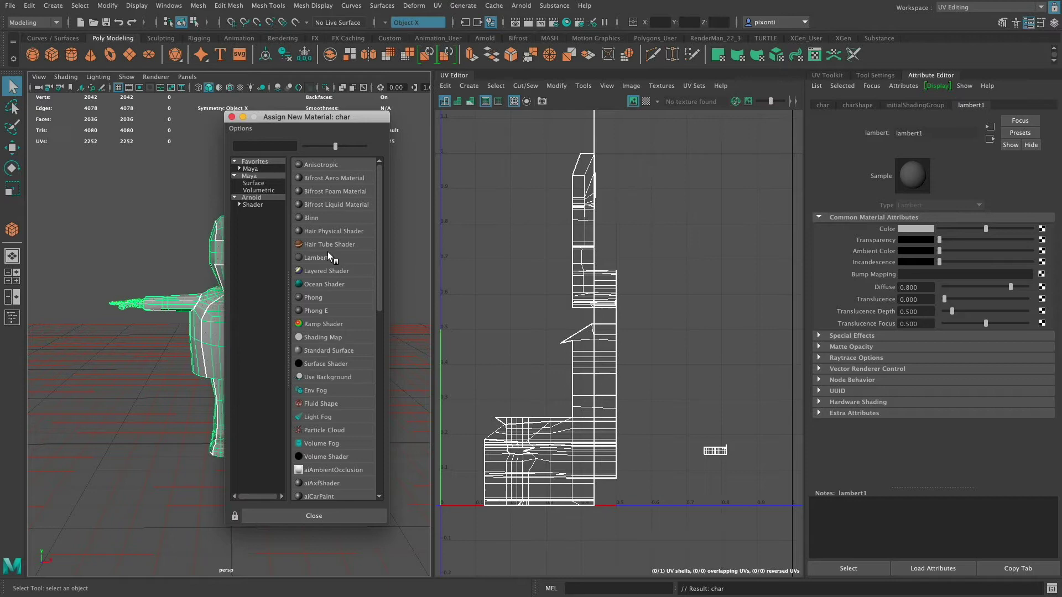
left_click(263, 205)
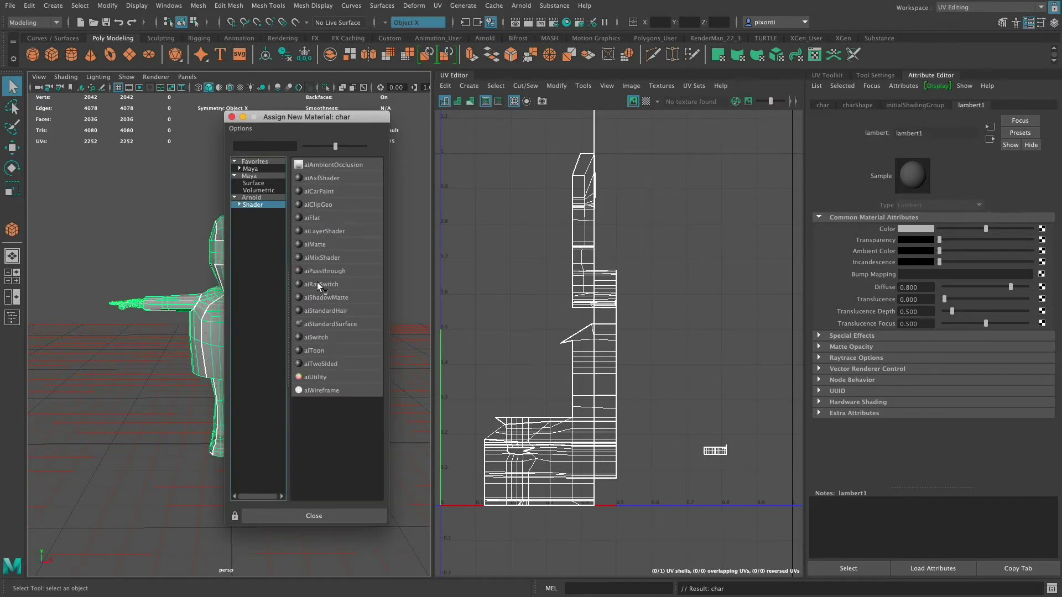
left_click(357, 323)
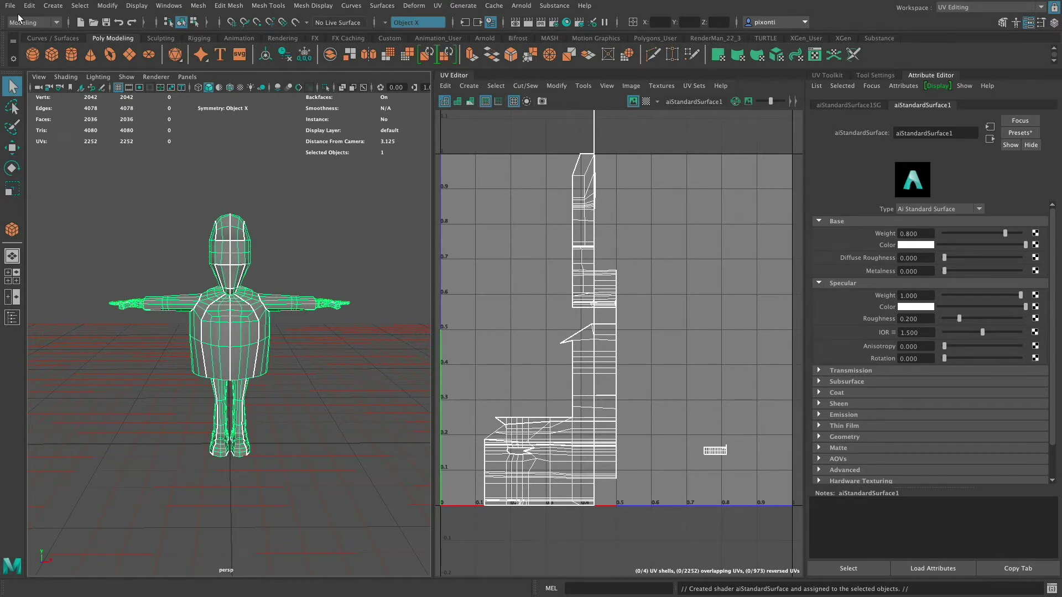
- Save the scene as bob_1.ma, confirming the fbxmaya plug-in is loaded in the Plug-in Manager
key("super+s")
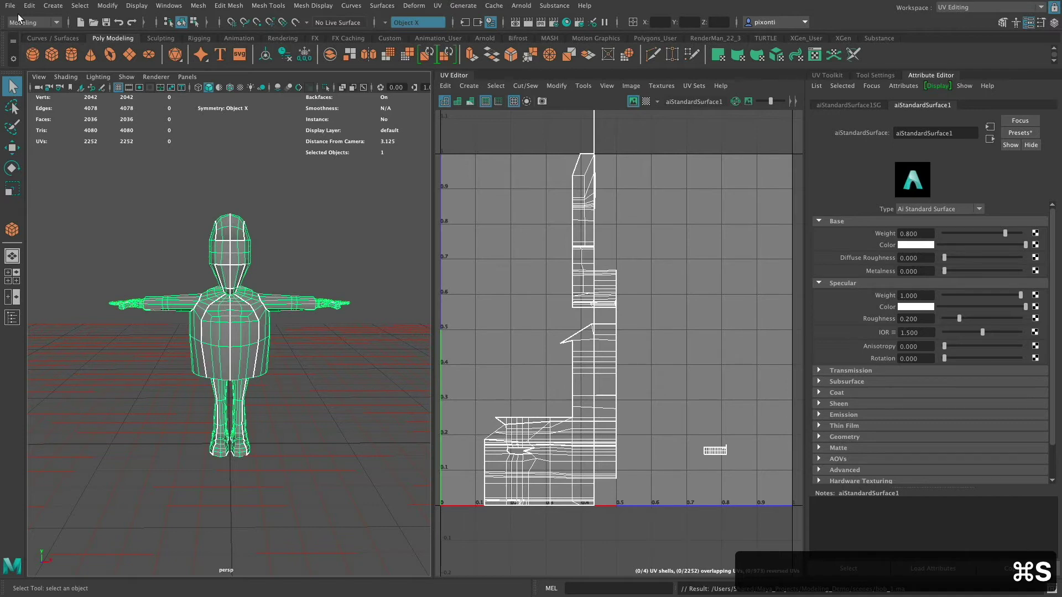
left_click(169, 6)
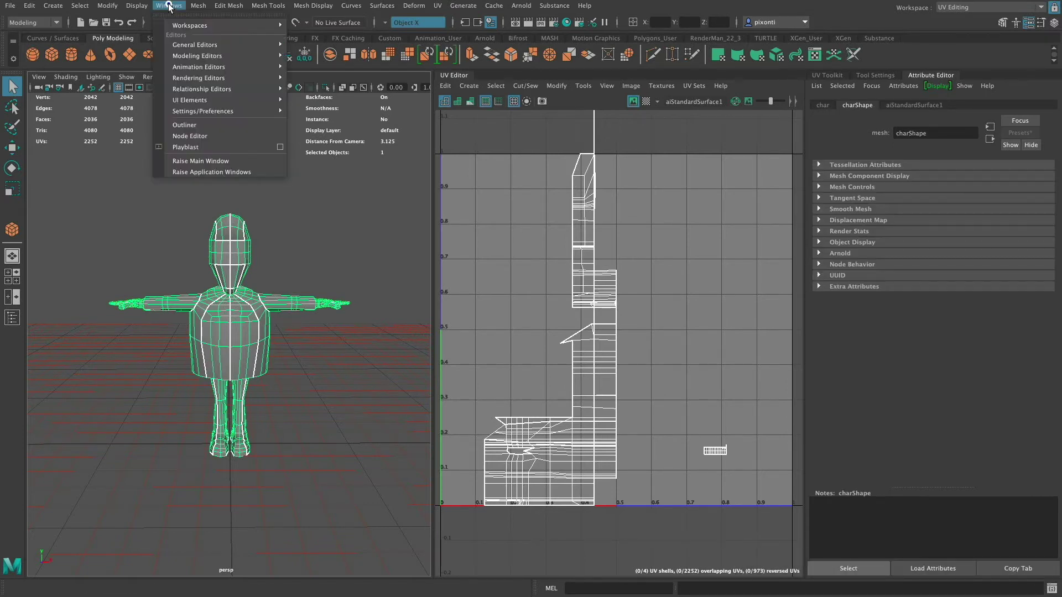
mouse_move(249, 112)
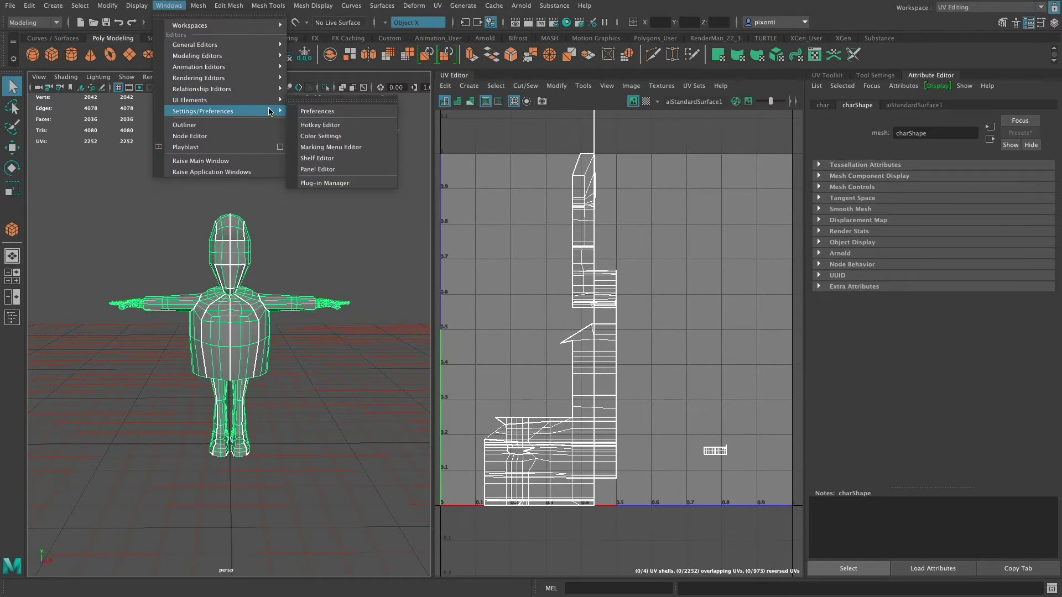
left_click(358, 183)
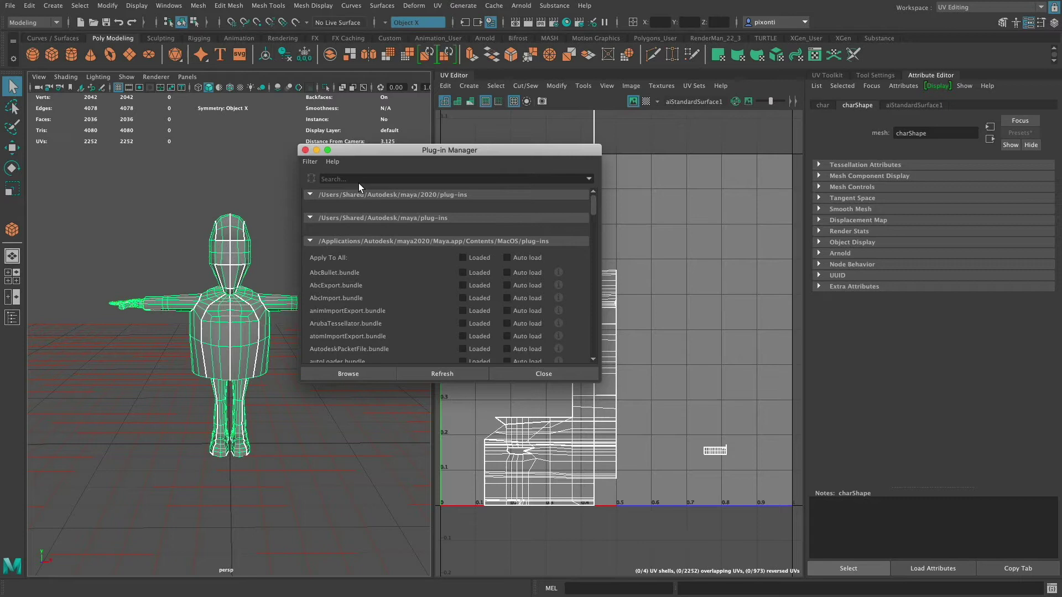
left_click(422, 179)
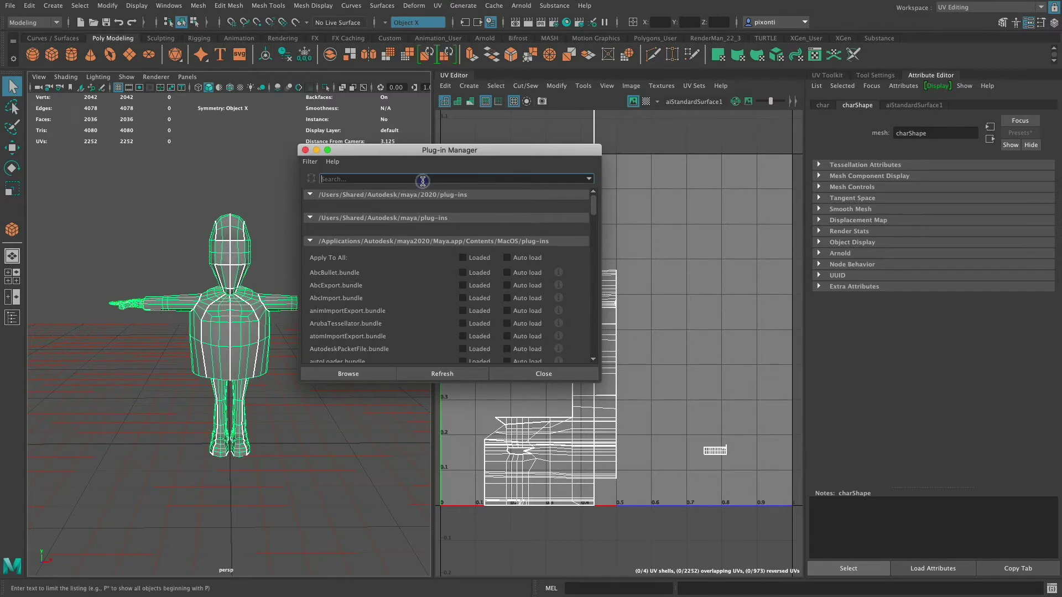
type("fbx")
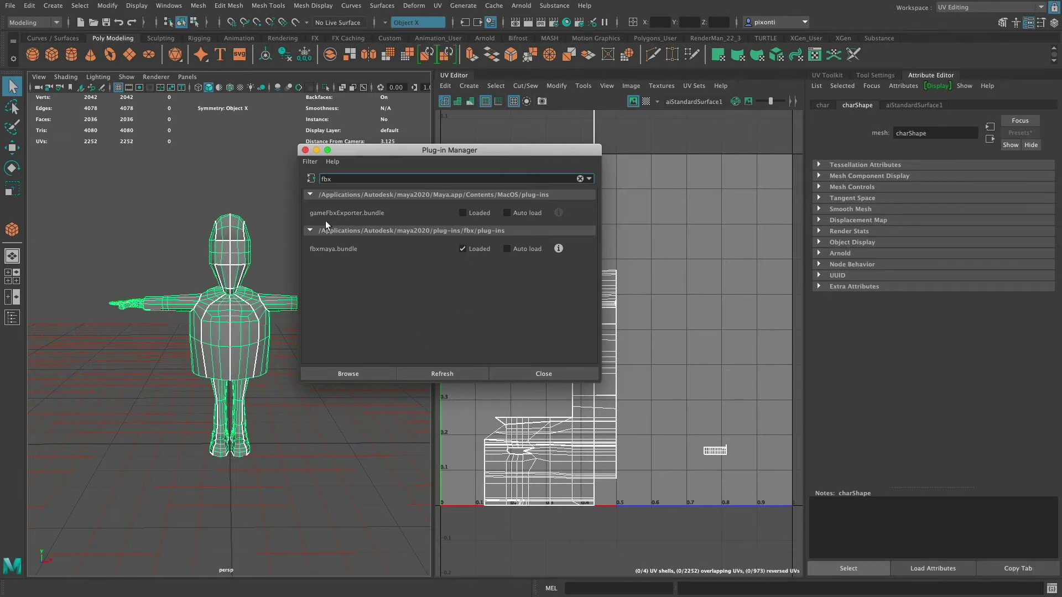
left_click(305, 150)
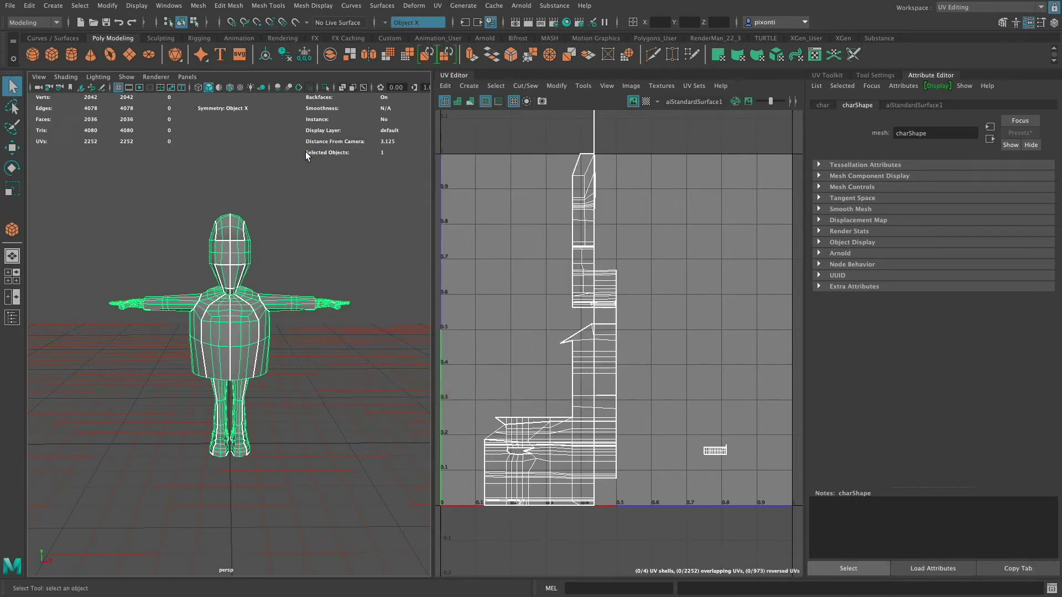
key("ctrl+s")
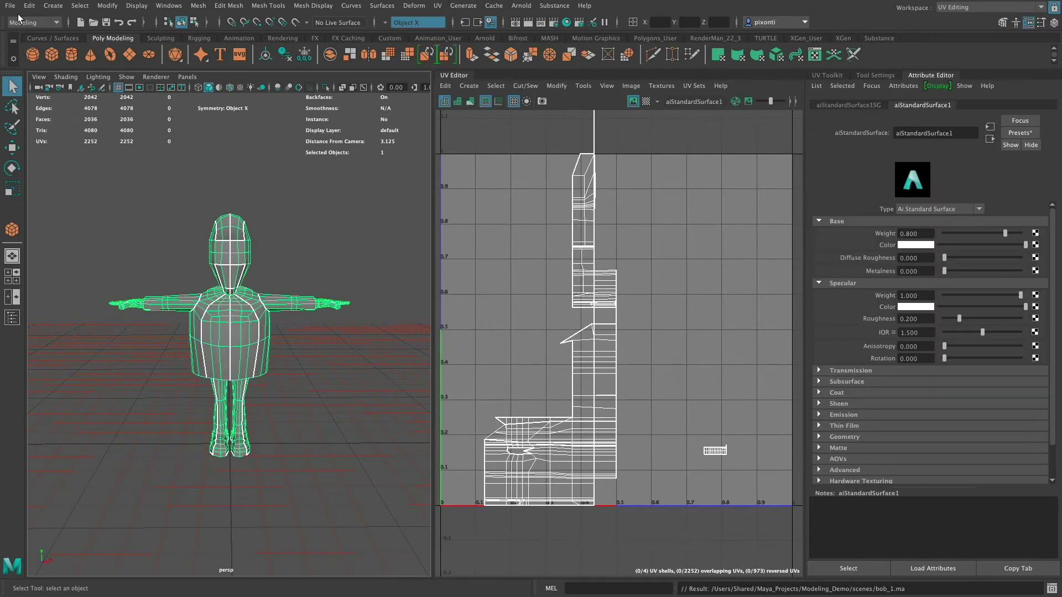
- Start an FBX Export Selection and review Geometry options, keeping Smoothing Groups enabled
left_click(10, 5)
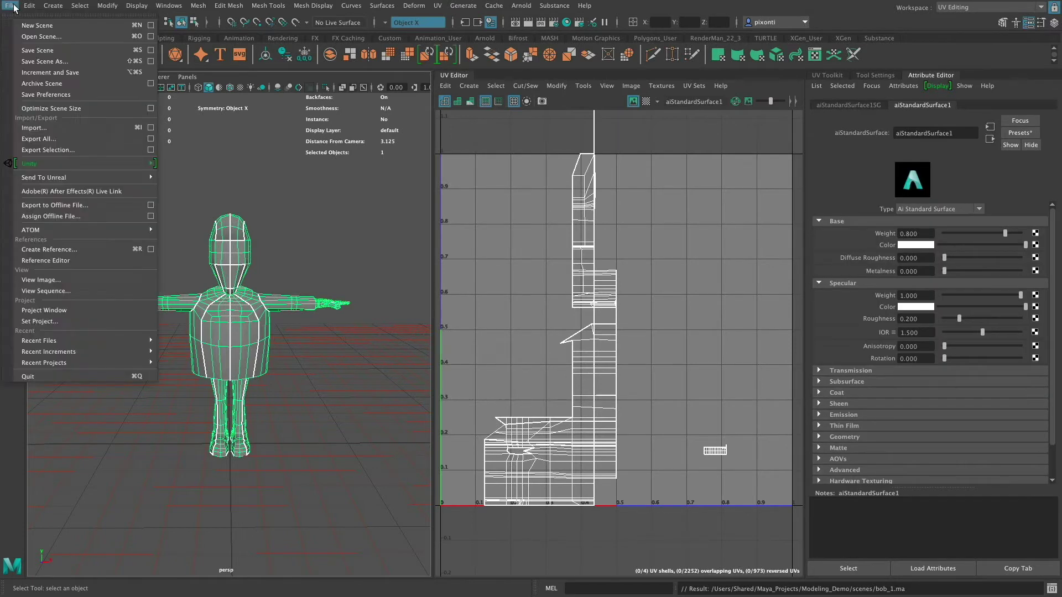
left_click(65, 148)
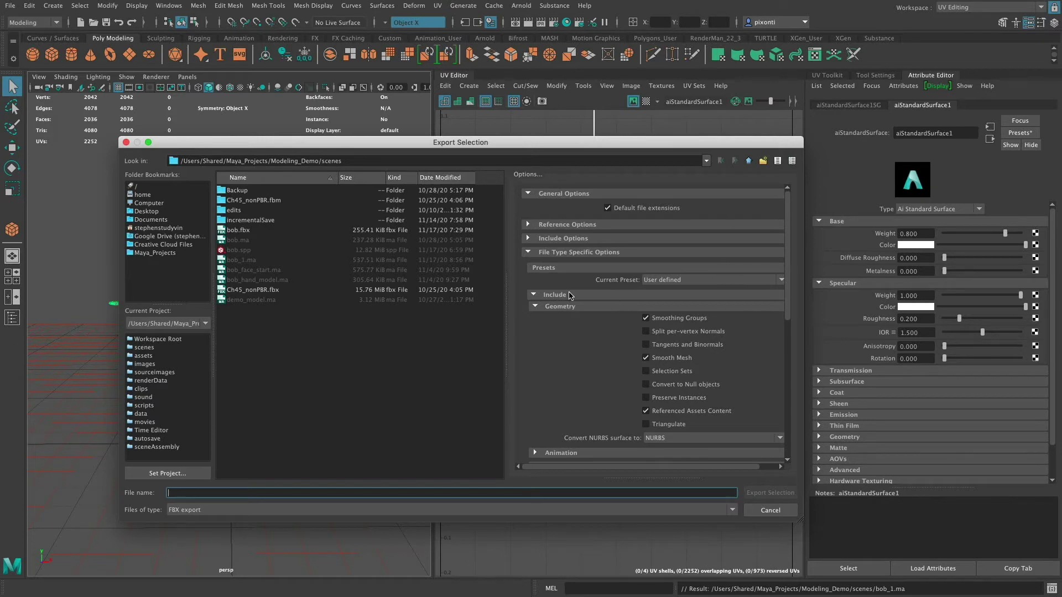
left_click(561, 253)
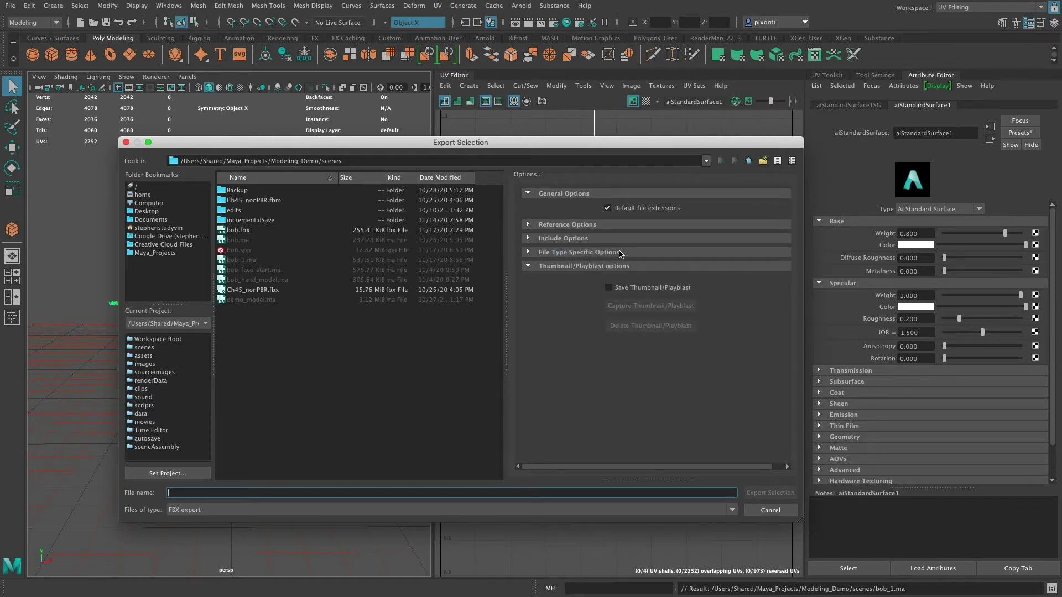
left_click(617, 254)
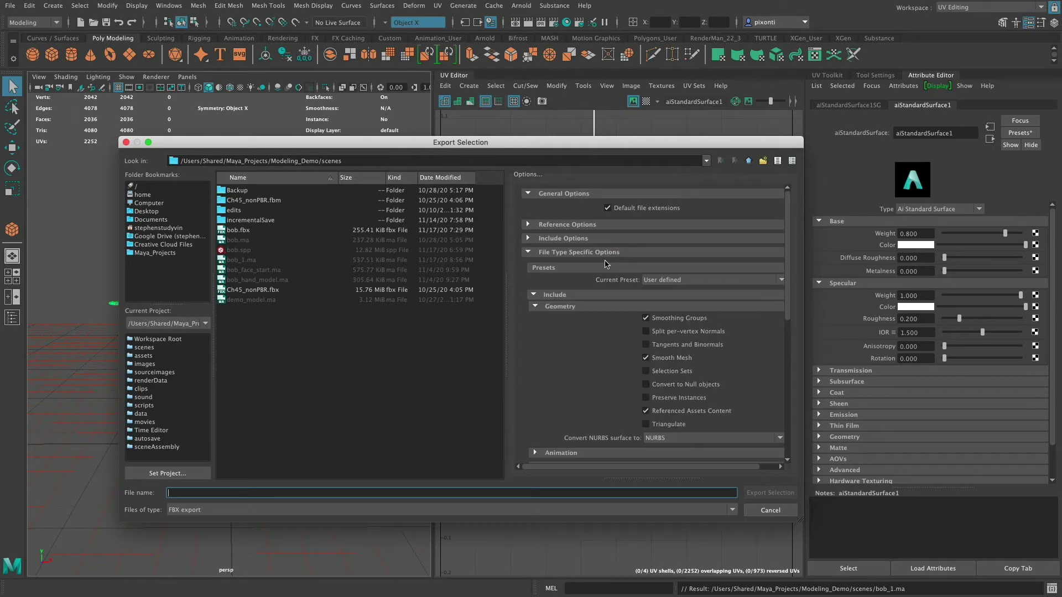
left_click(556, 306)
left_click(559, 305)
left_click(686, 323)
left_click(682, 321)
left_click_drag(789, 306, 790, 337)
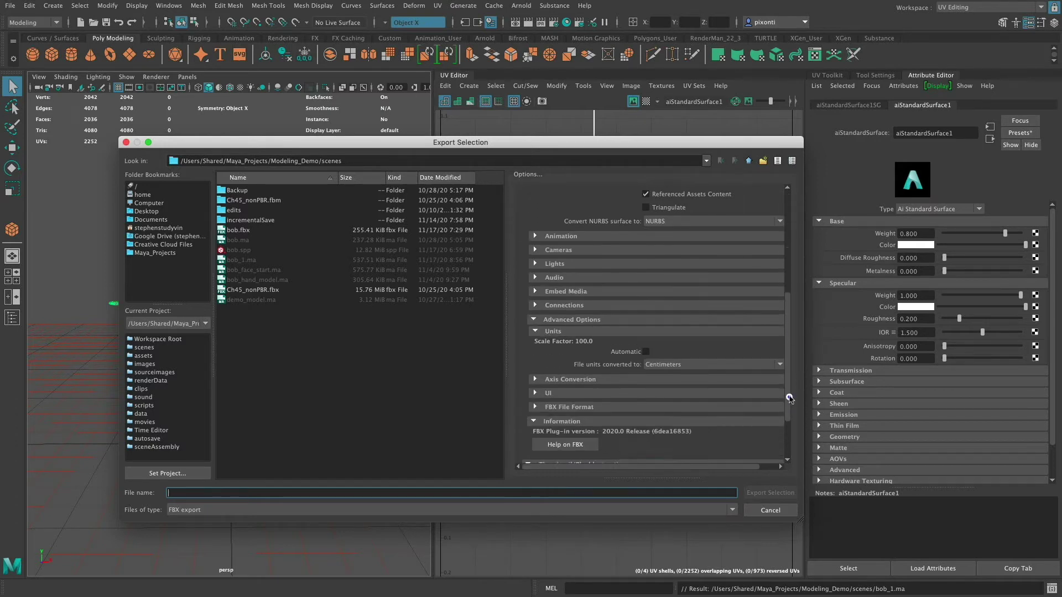
- Turn off automatic units and convert FBX file units to Centimeters (scale factor 100.0)
scroll(789, 398, "down", 3)
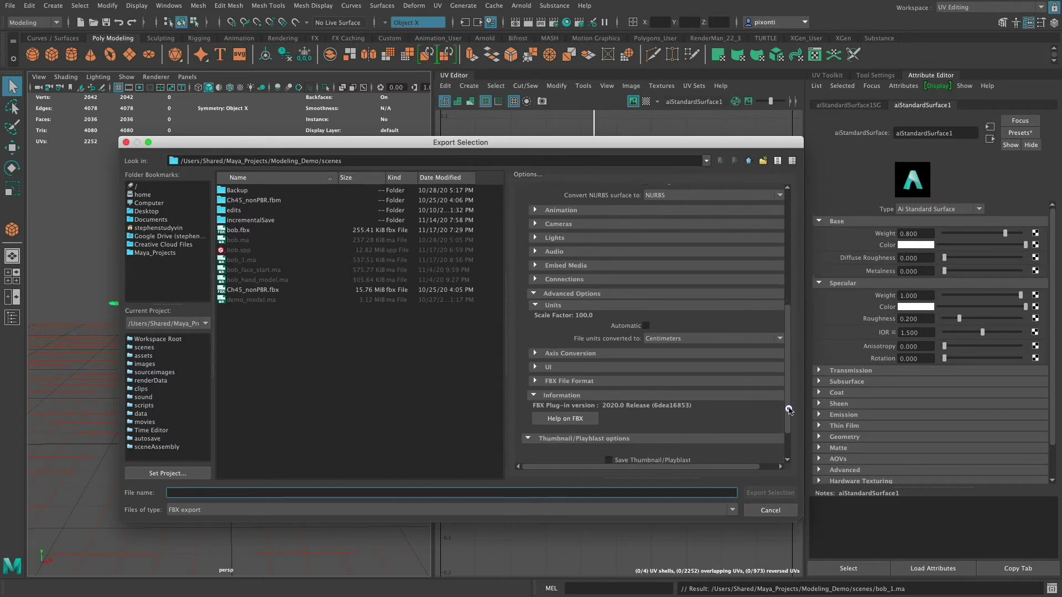
left_click(647, 318)
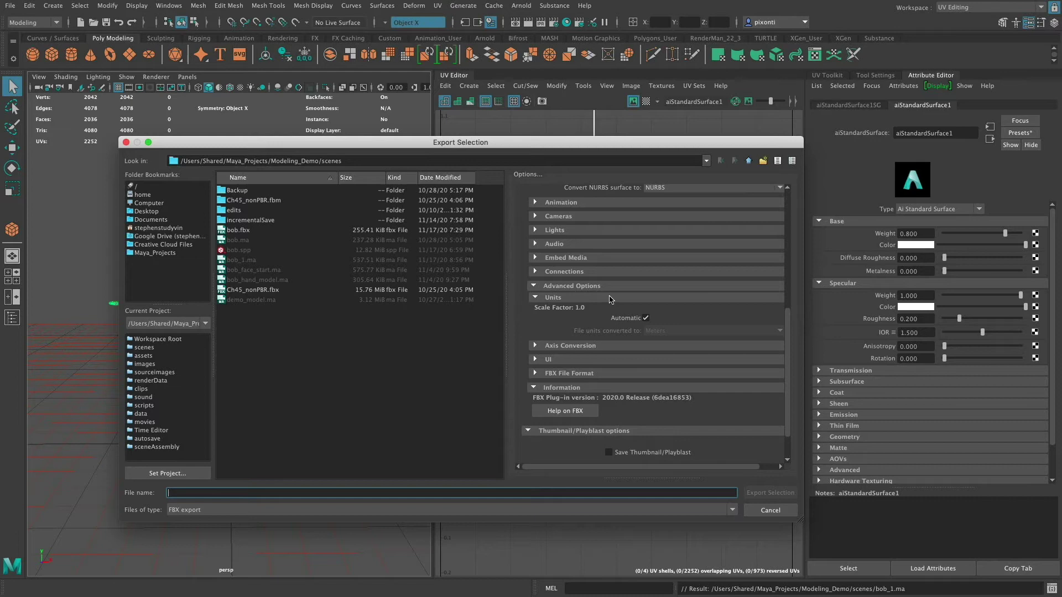
left_click(646, 318)
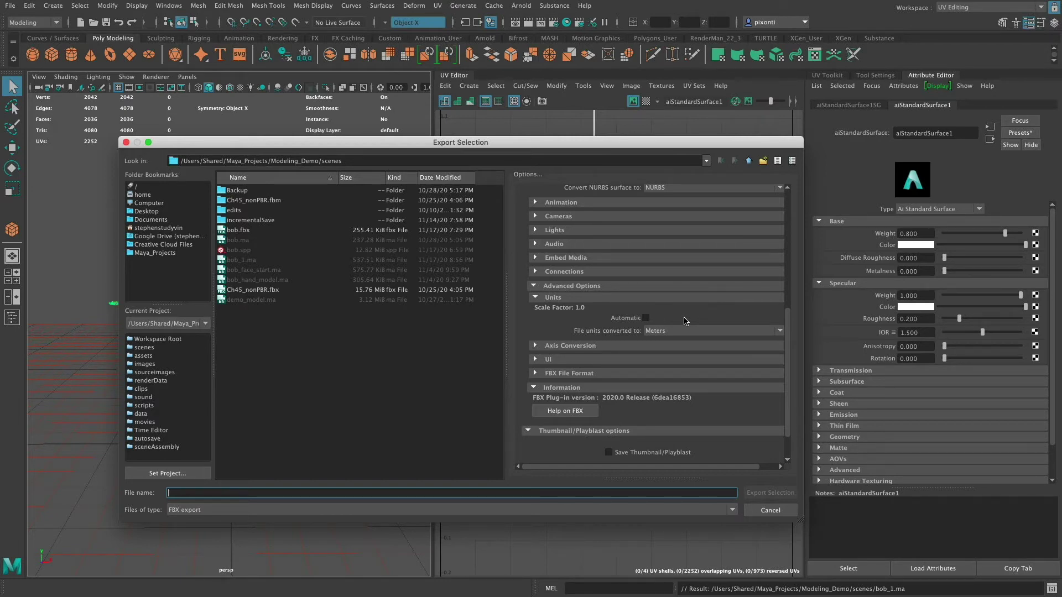
left_click(672, 331)
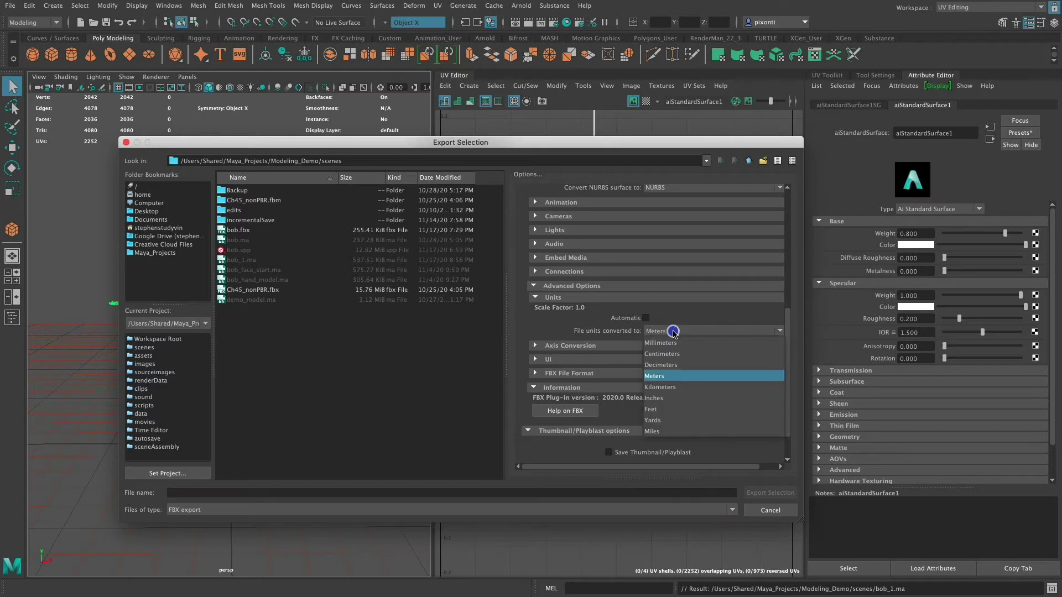
left_click(685, 356)
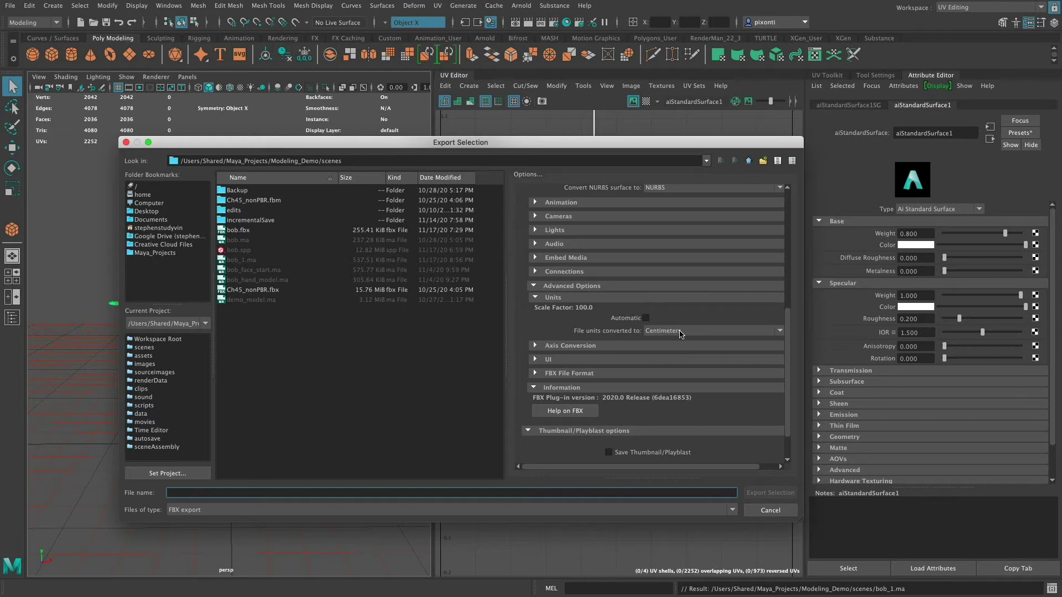
- Export the character as bob.fbx in the scenes folder, replacing the existing file
left_click(244, 231)
left_click(201, 492)
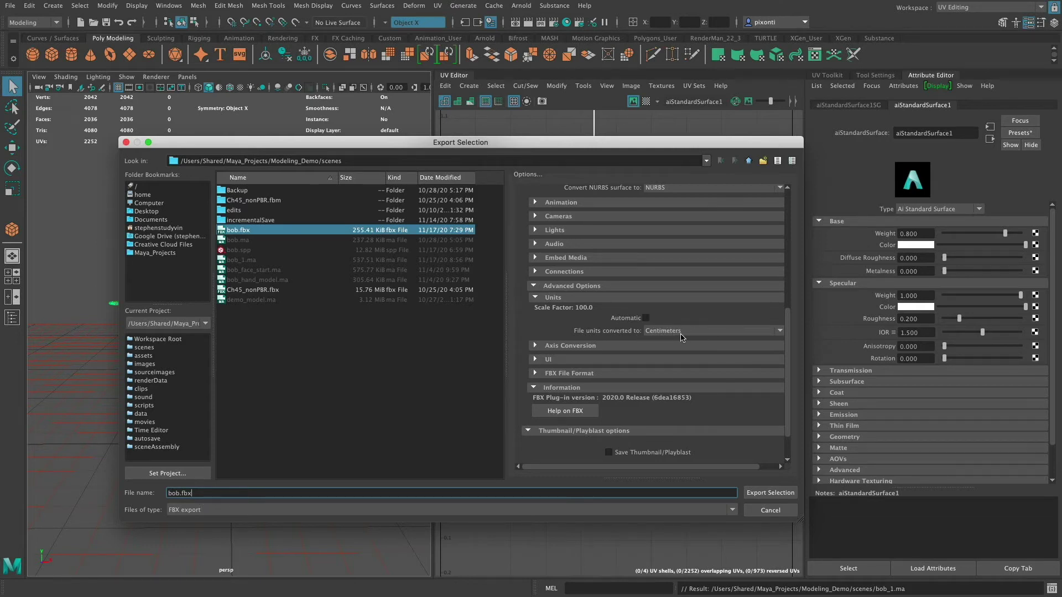
left_click_drag(786, 360, 799, 256)
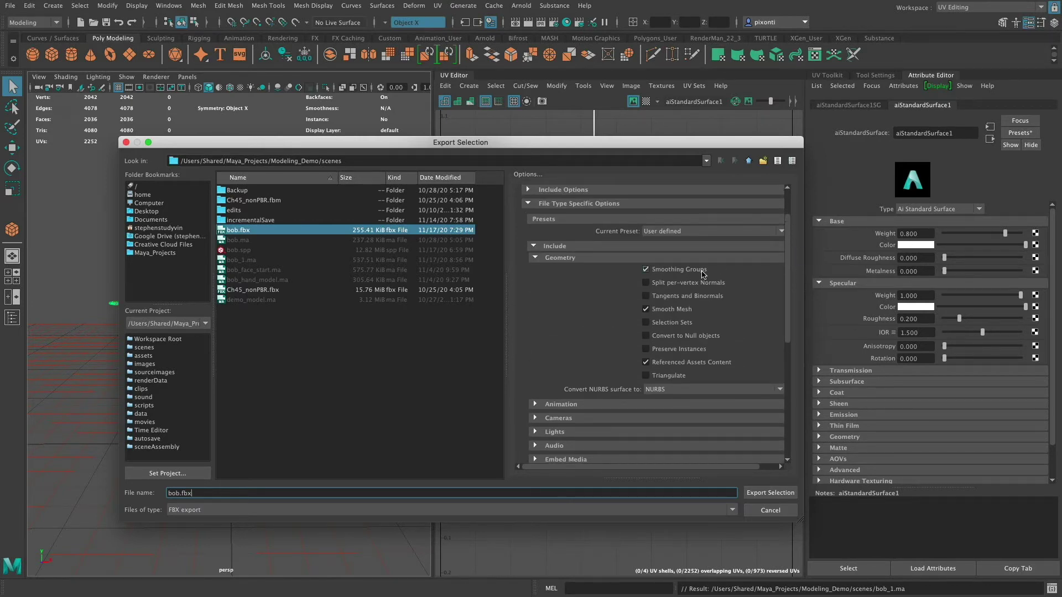
left_click(779, 493)
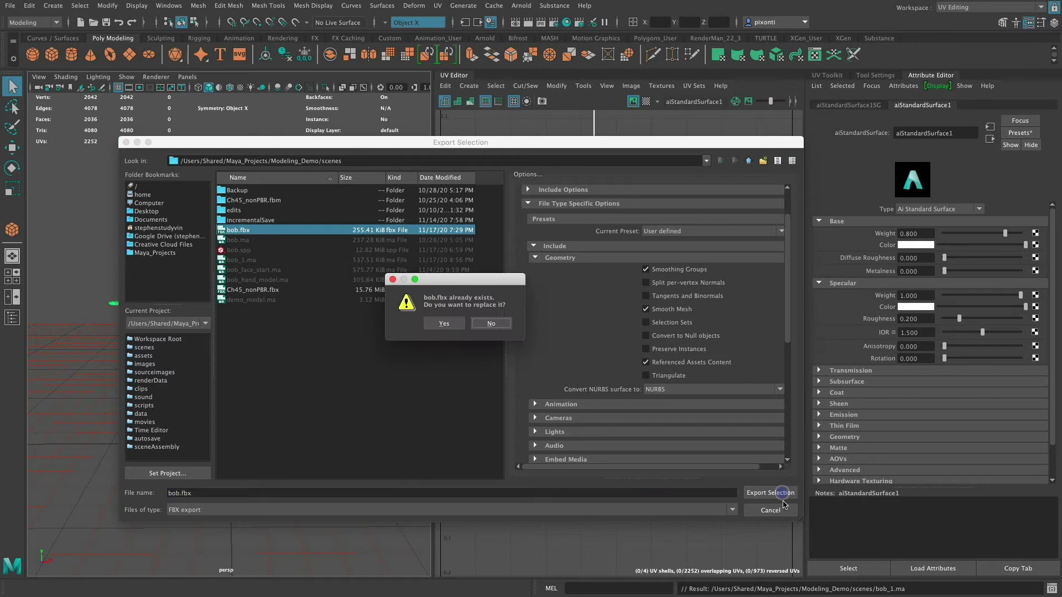
left_click(454, 324)
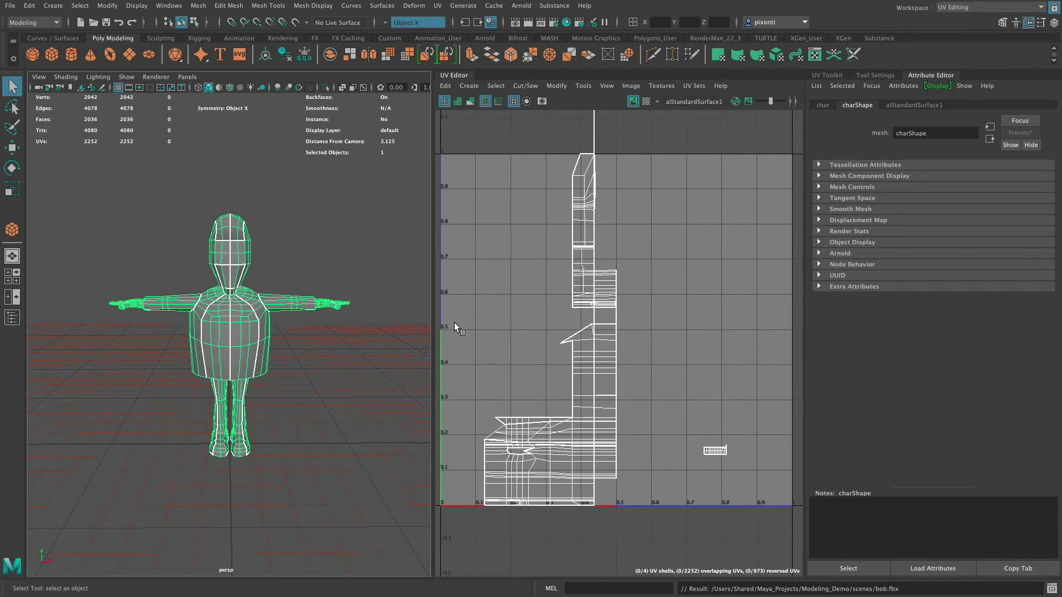
- Bring Substance Painter to the front and show its File menu
key("super+Tab")
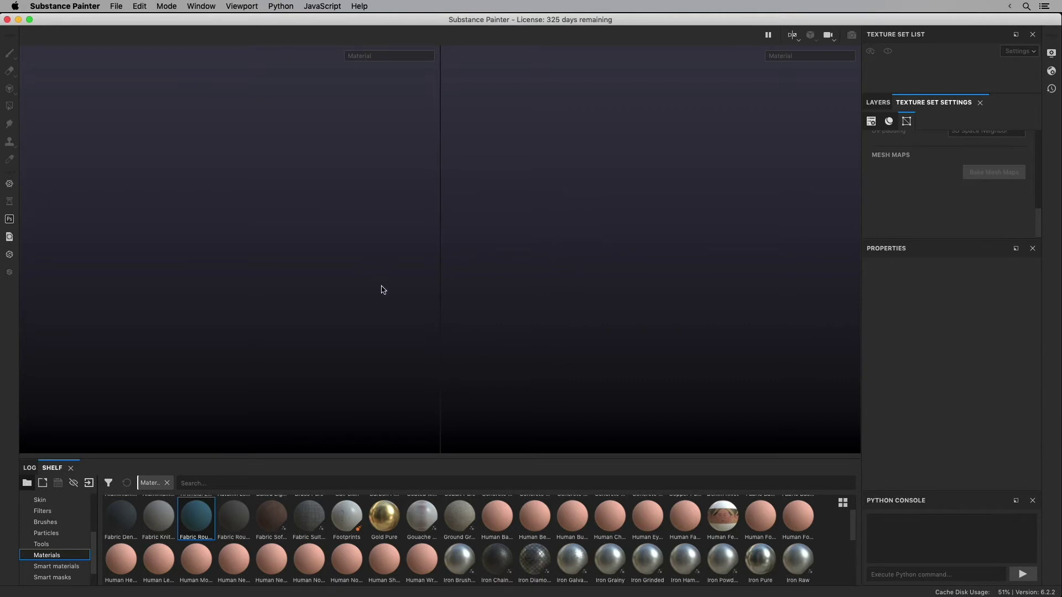
left_click(119, 6)
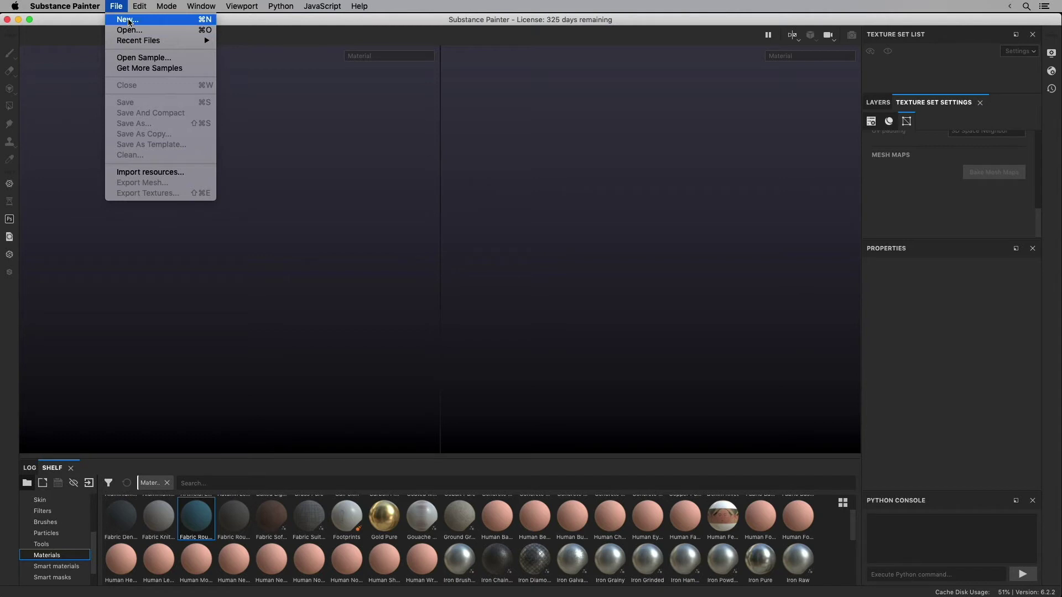
- Start a new project with the PBR - Metallic Roughness template and bob.fbx as the mesh
left_click(128, 20)
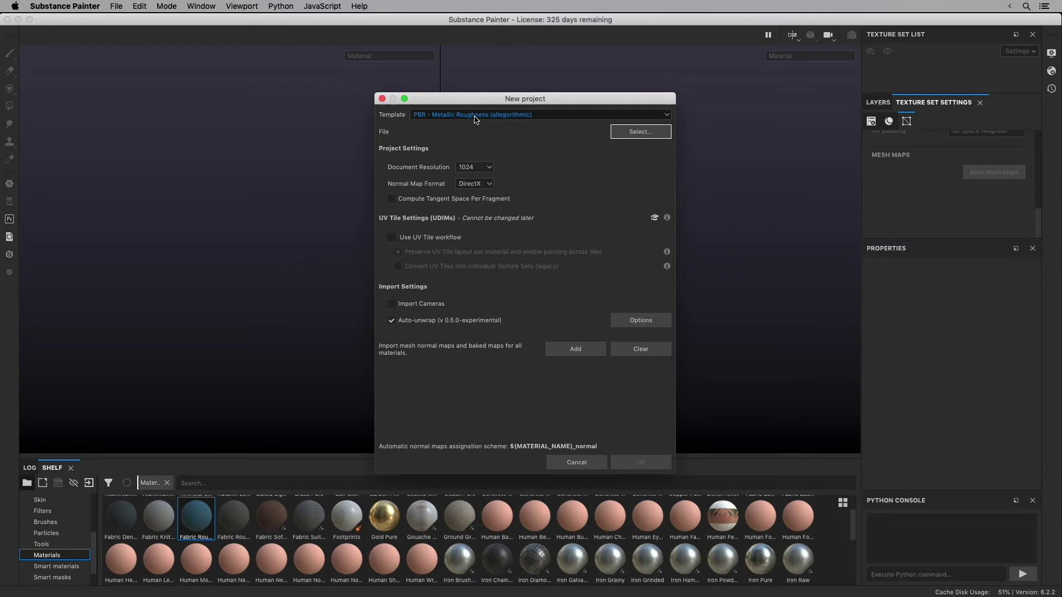
left_click(531, 117)
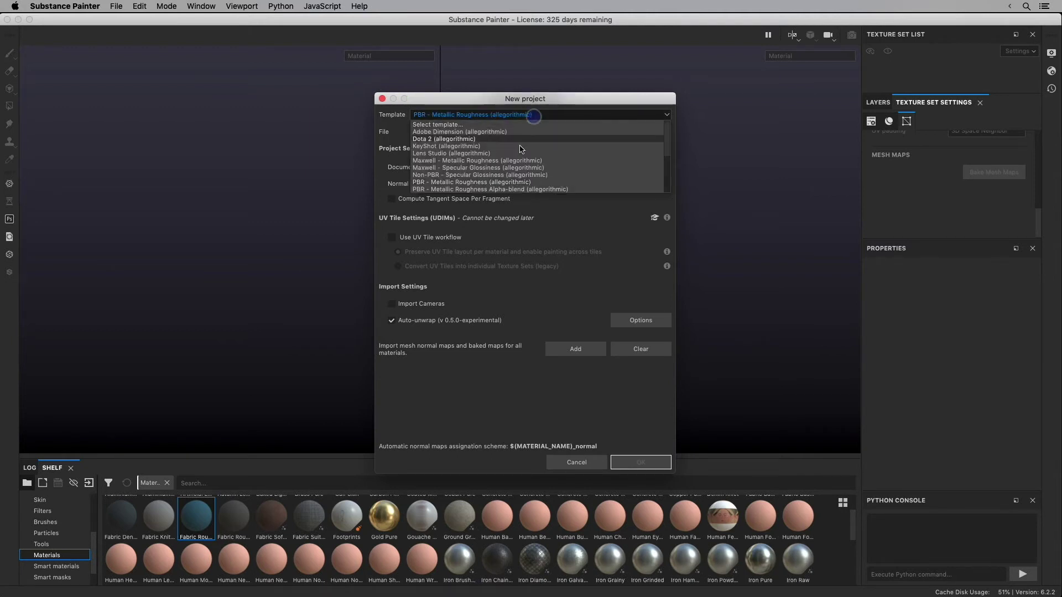
mouse_move(666, 152)
left_mouse_down()
mouse_move(667, 186)
mouse_move(668, 132)
left_mouse_up()
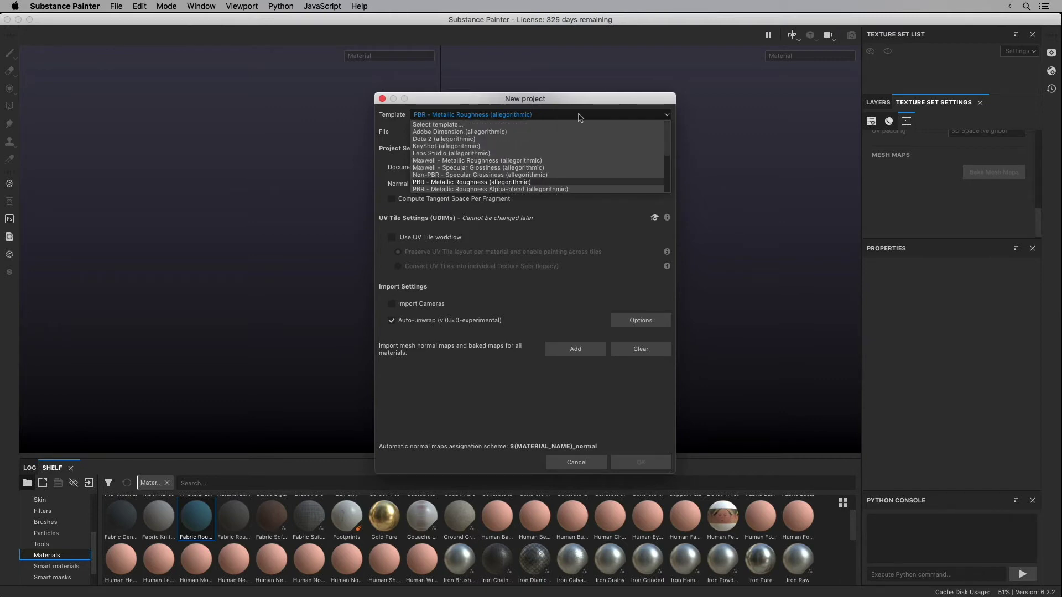
left_click(497, 183)
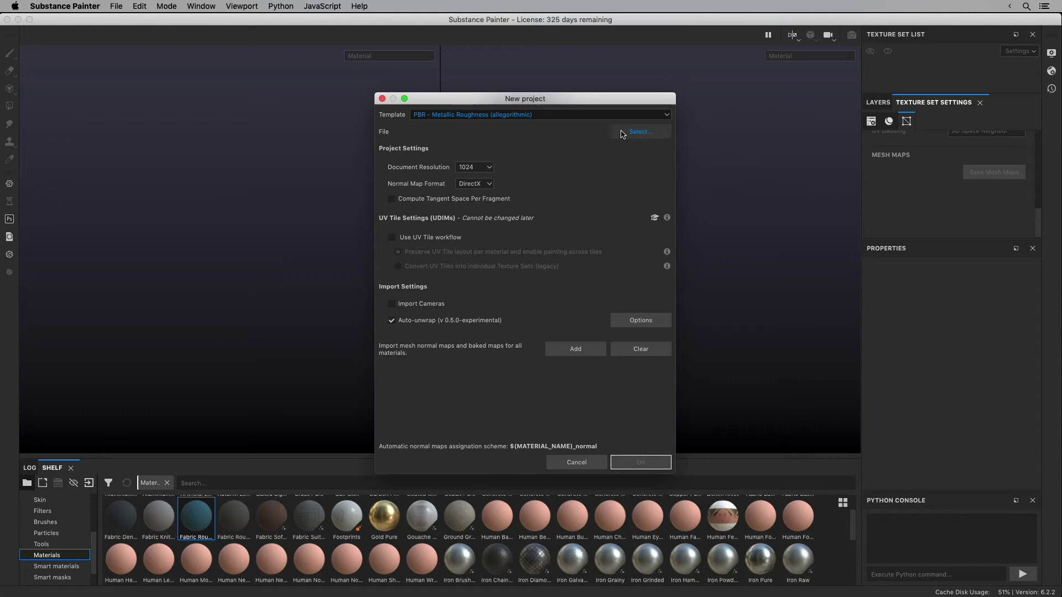
left_click(656, 136)
left_click(560, 198)
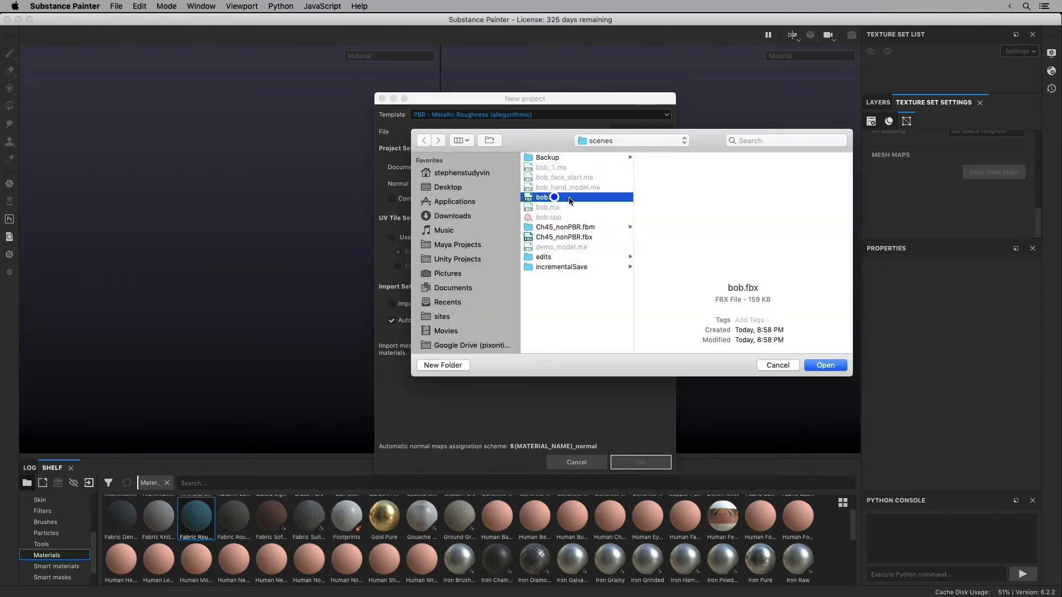
left_click(827, 366)
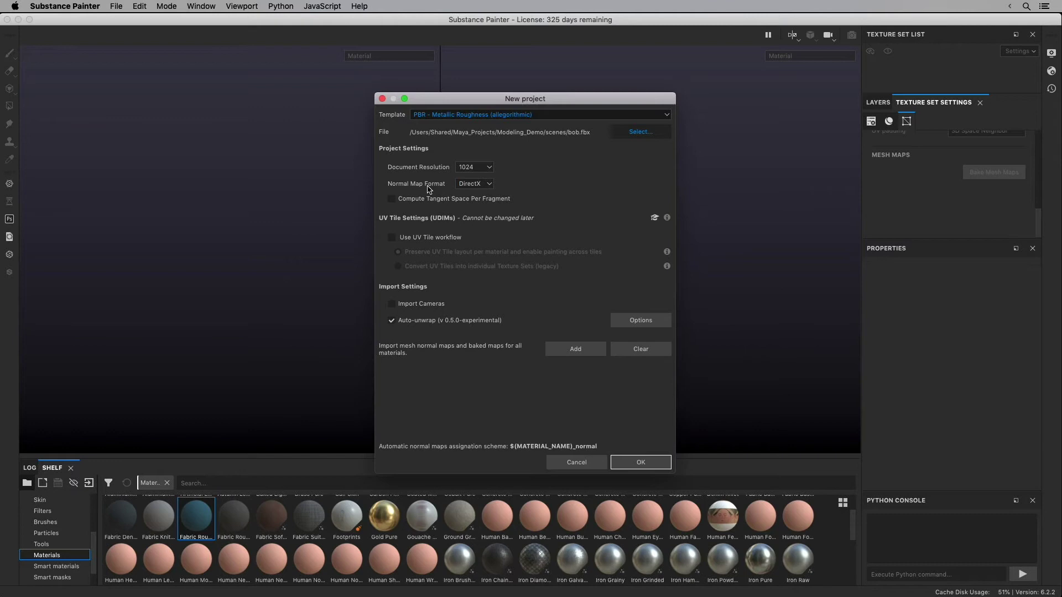
- Set the normal map format to OpenGL, turn off UV tile workflow, and leave camera import off
left_click(487, 183)
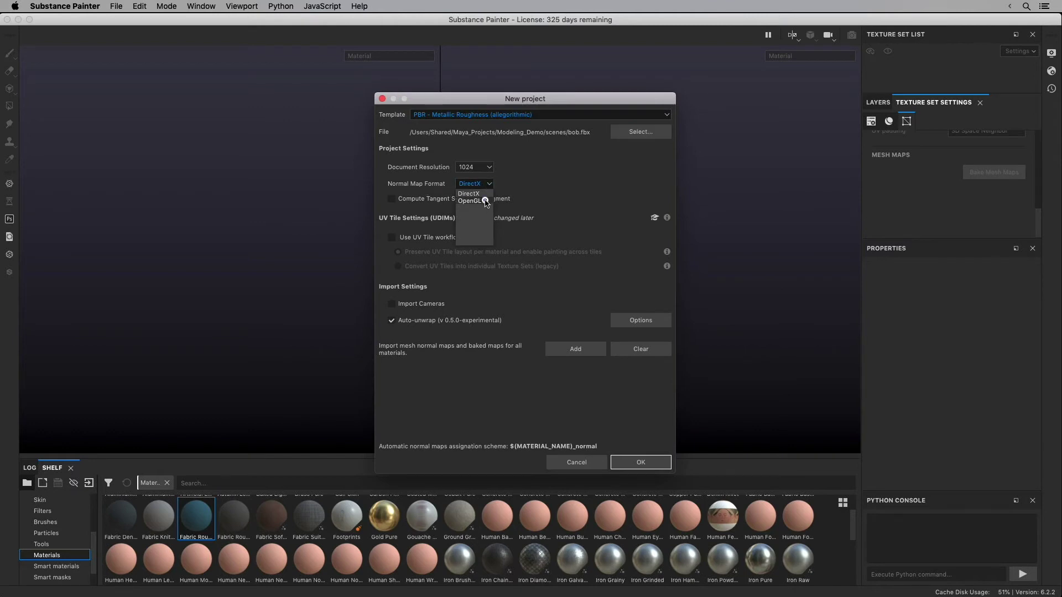
left_click(488, 199)
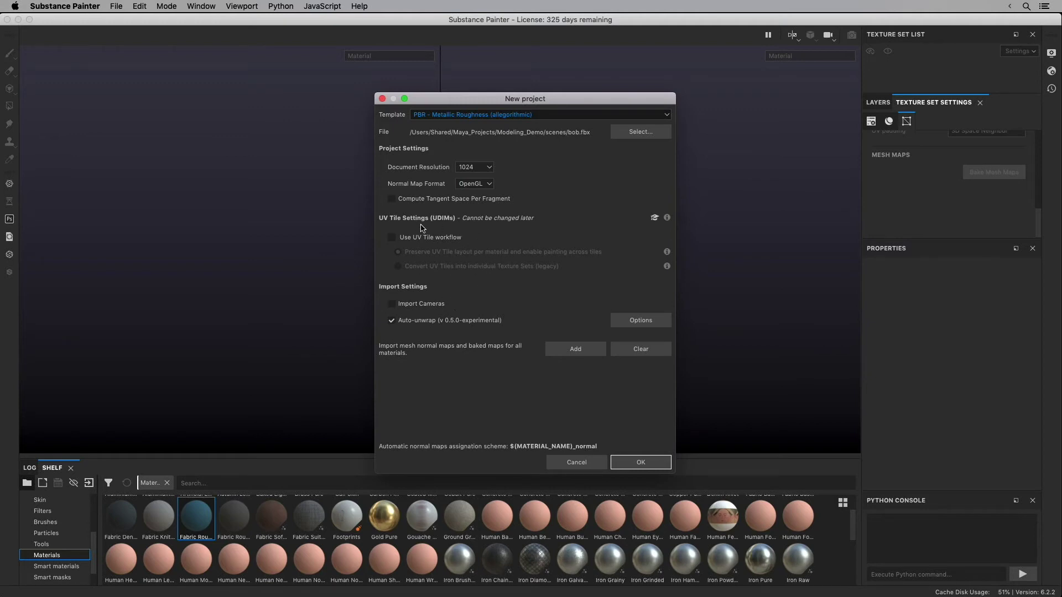
left_click(444, 238)
left_click(433, 305)
left_click(436, 307)
left_click(442, 308)
left_click(433, 306)
left_click(651, 324)
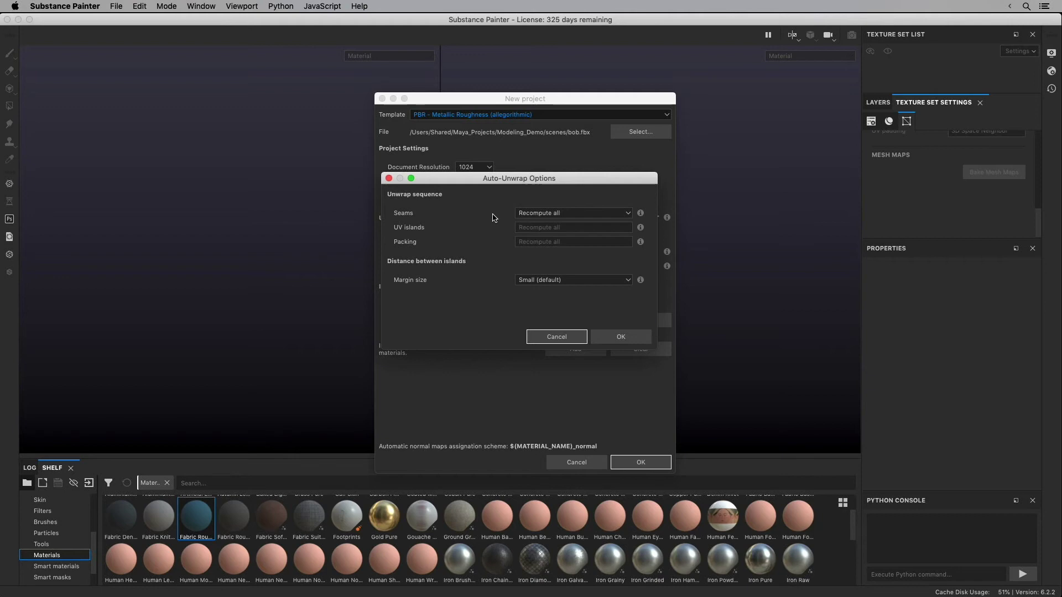
left_click(588, 214)
left_click(591, 222)
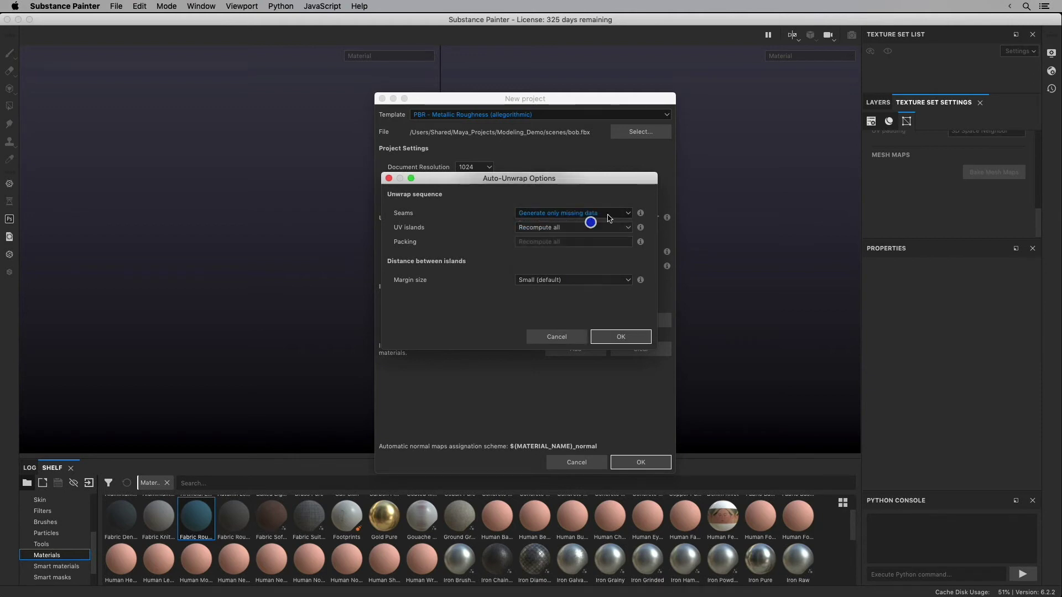
left_click(609, 215)
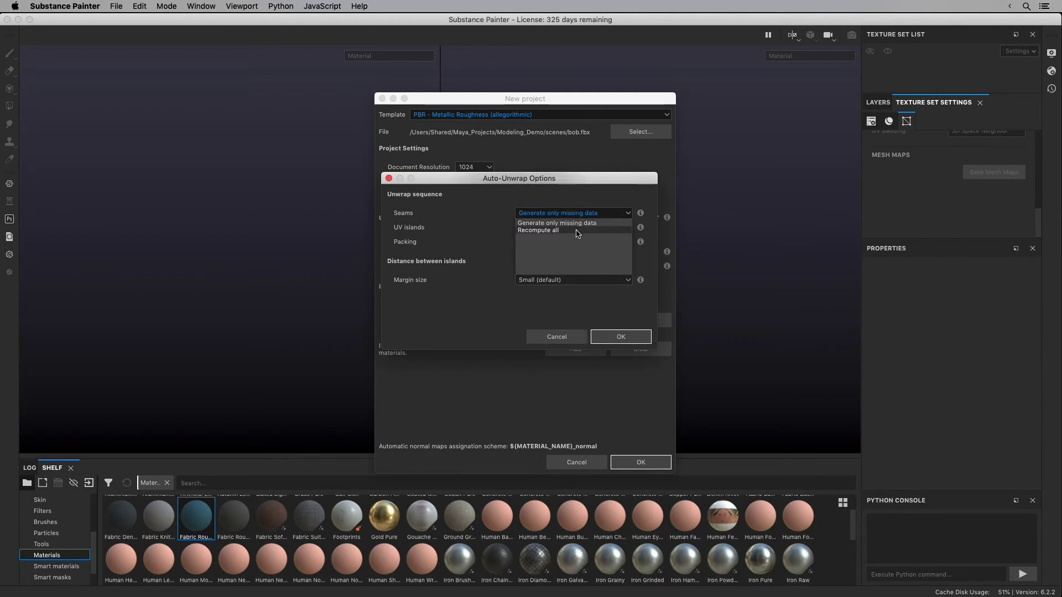
left_click(577, 232)
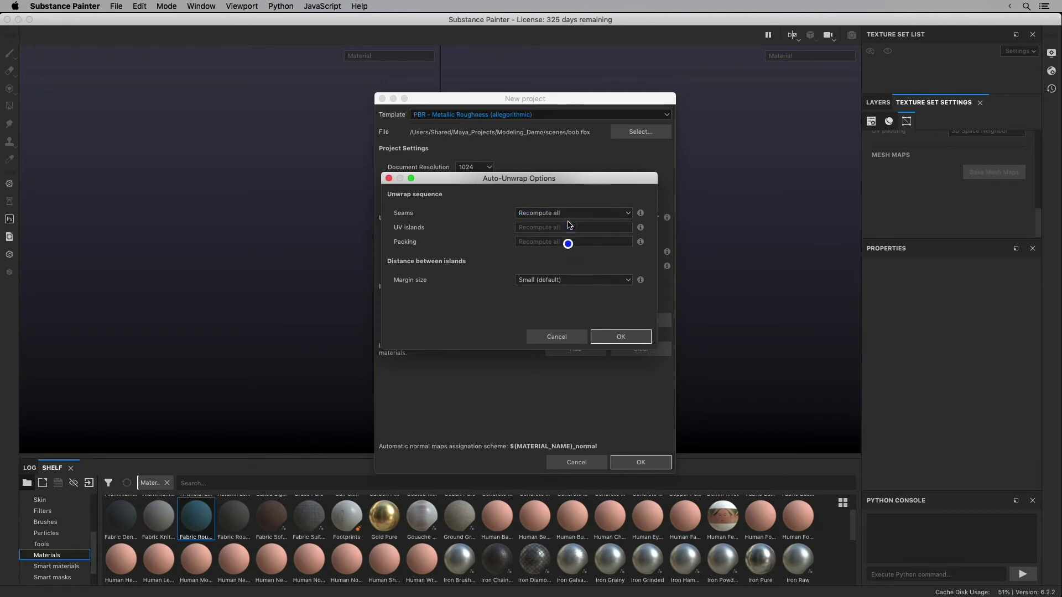
left_click(569, 214)
left_click(571, 224)
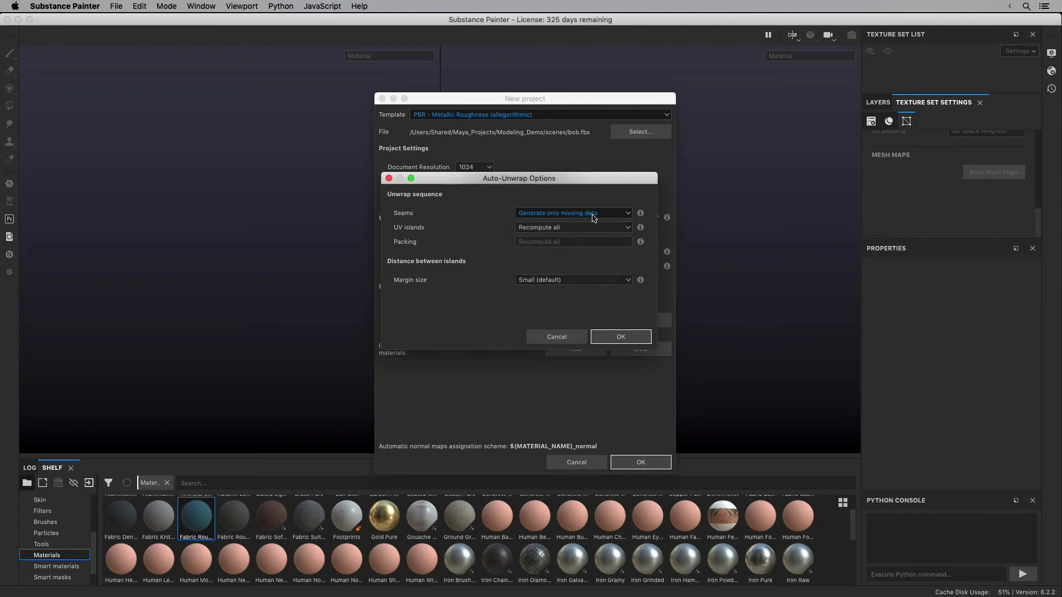
left_click(584, 228)
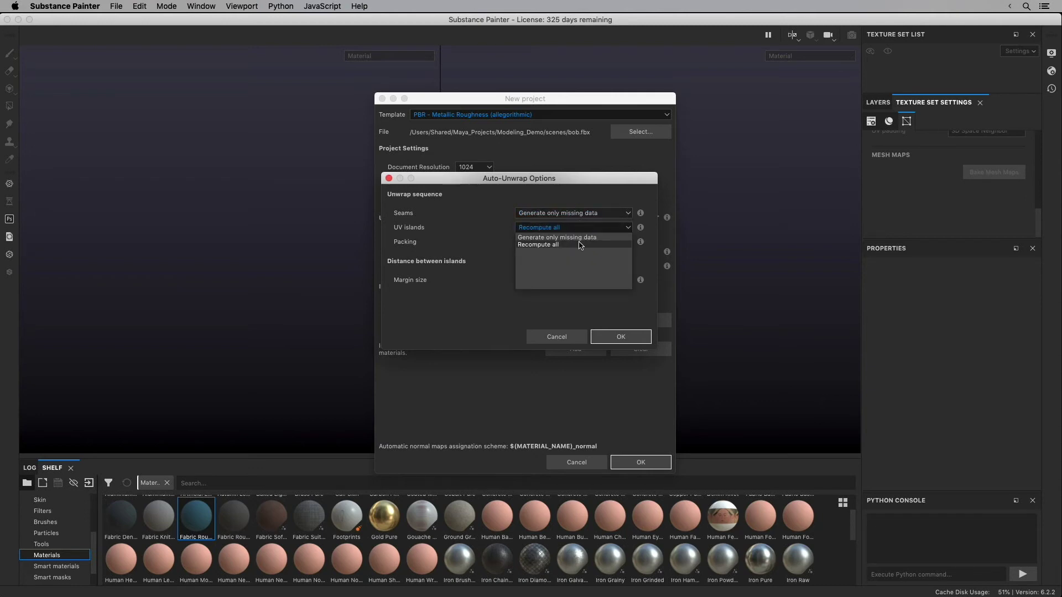
left_click(577, 237)
left_click(575, 227)
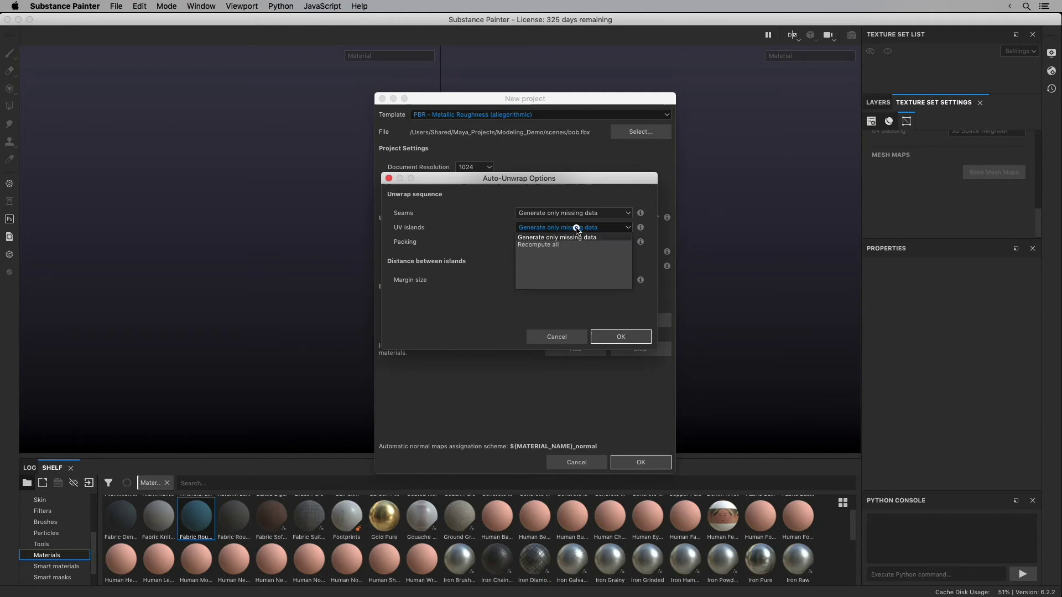
left_click(576, 238)
left_click(578, 212)
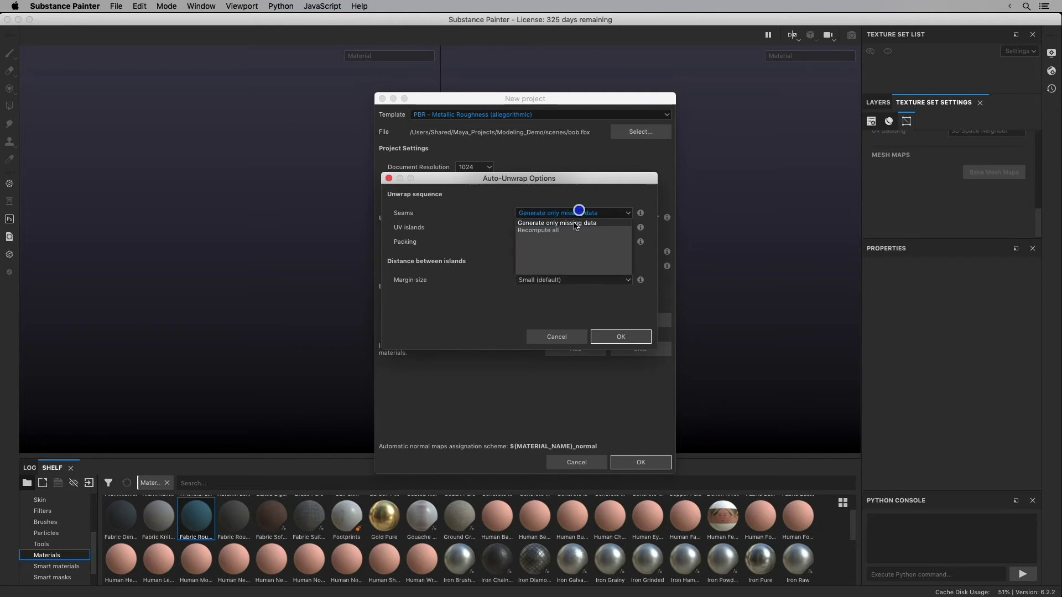
left_click(564, 230)
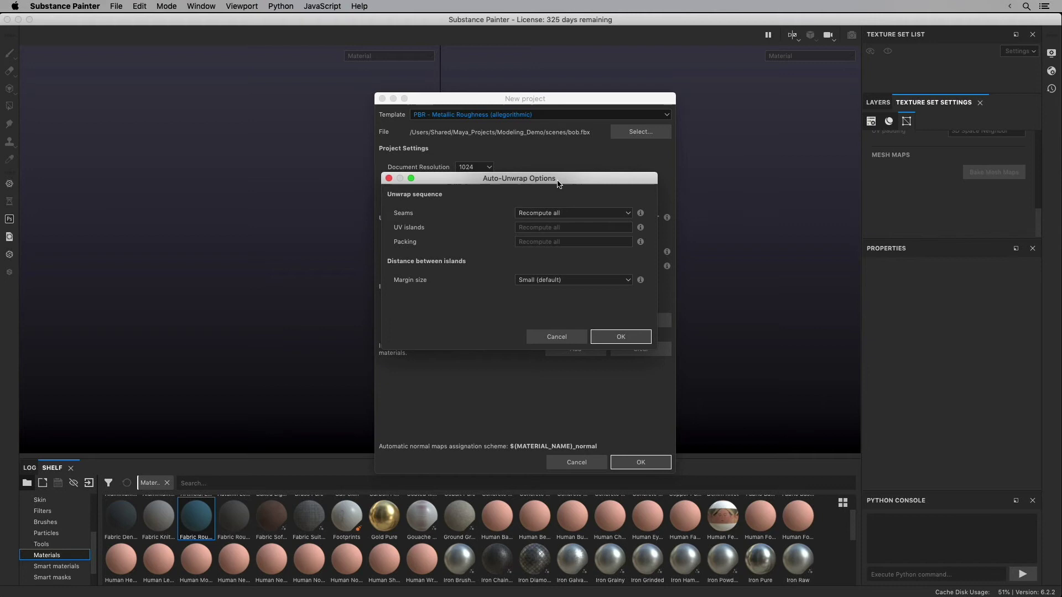
left_click(621, 337)
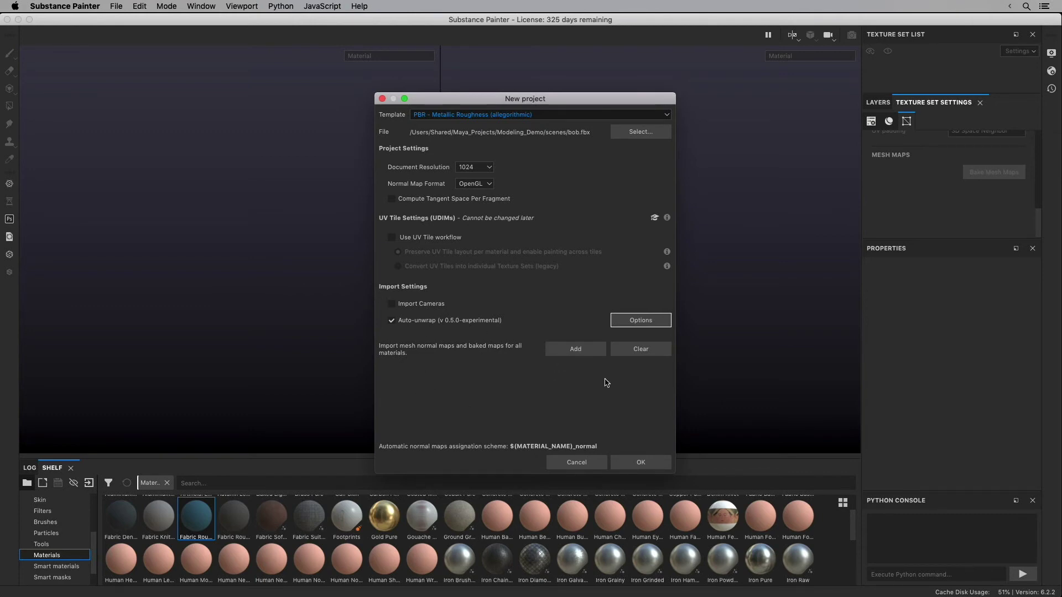
- Create the project from bob.fbx and frame the grey character in the split 3D/2D layout
left_click(644, 463)
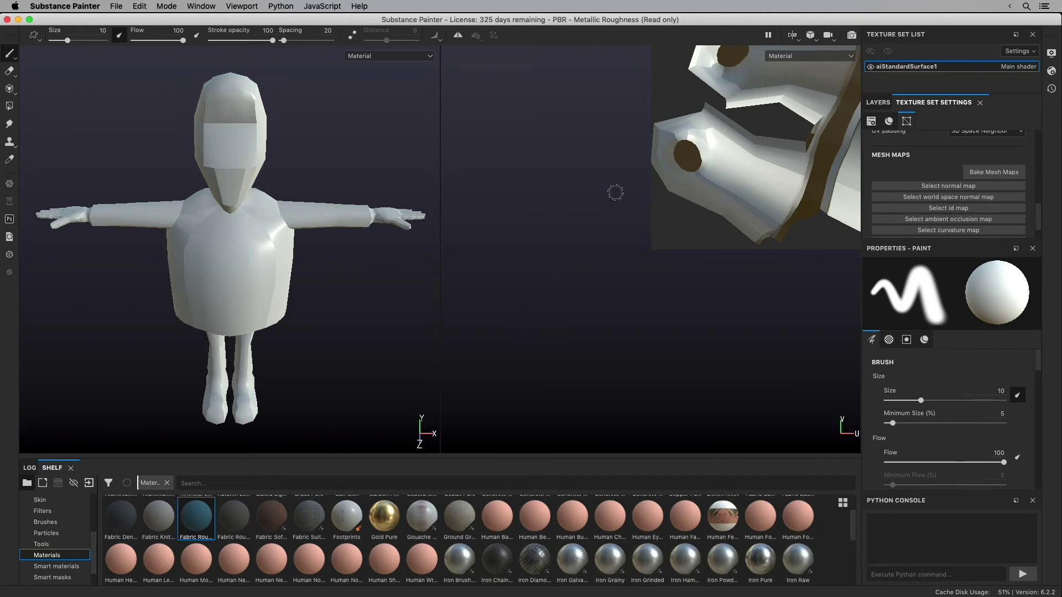
left_click_drag(680, 243, 645, 331, "alt")
left_click(792, 35)
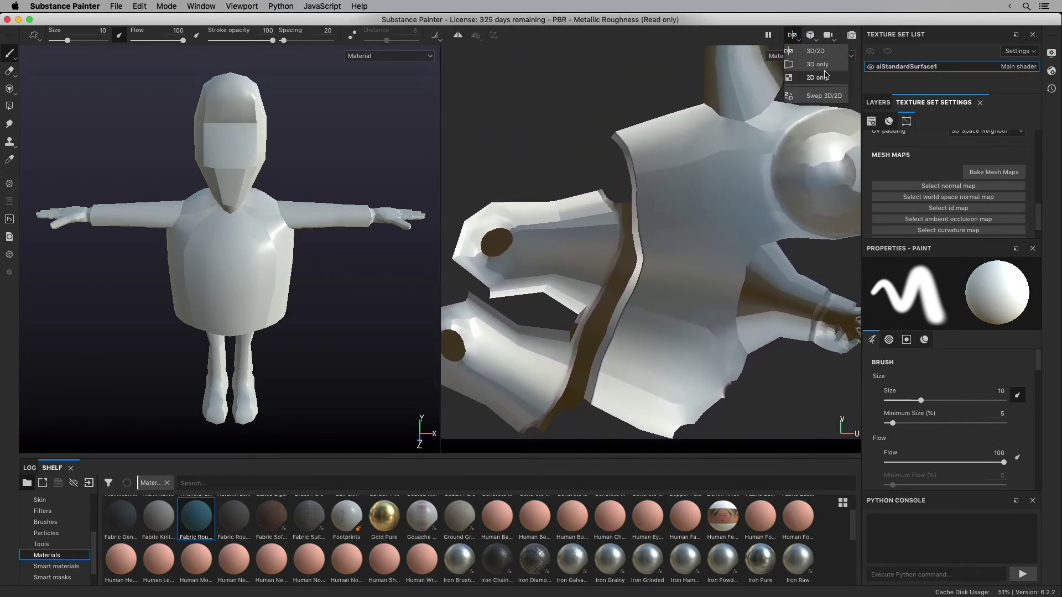
left_click(823, 53)
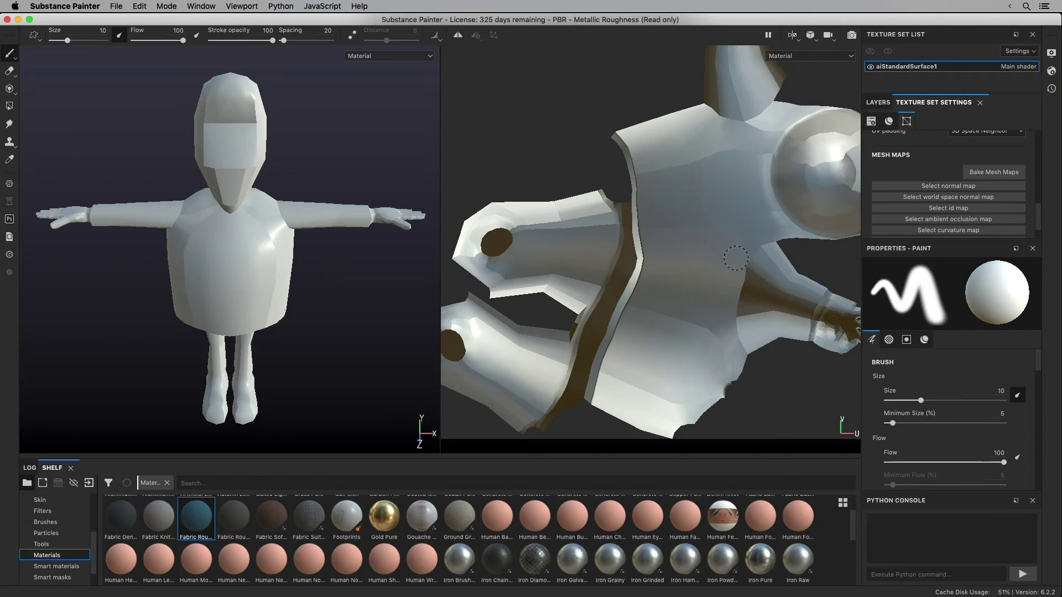
mouse_move(736, 258)
right_mouse_down("alt")
mouse_move(675, 294)
mouse_move(703, 306)
mouse_move(680, 304)
right_mouse_up("alt")
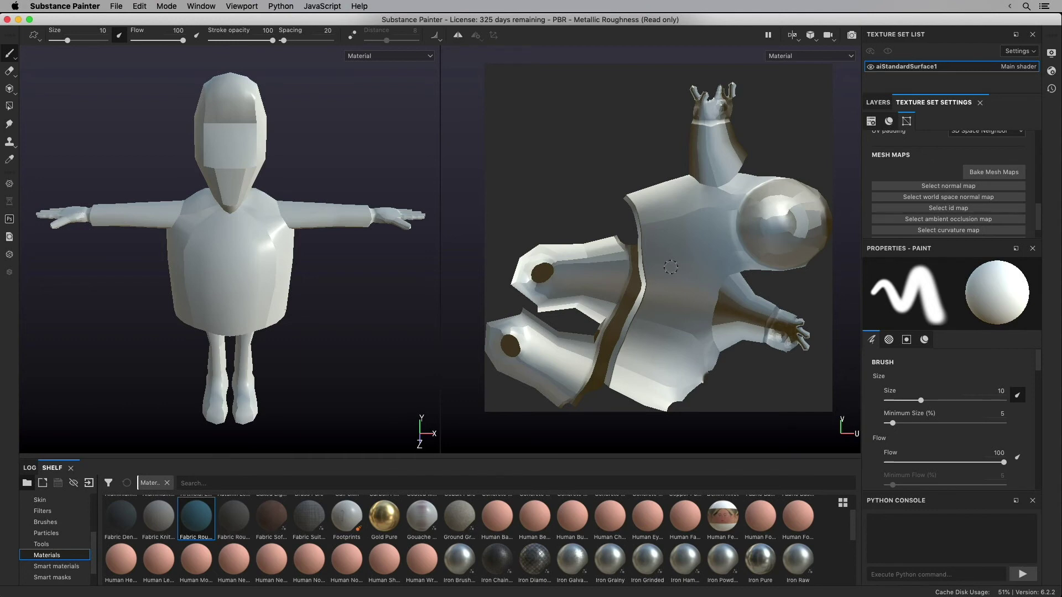
- Apply Human Back Skin to the whole character, then start a save and cancel Save As
left_click_drag(497, 515, 255, 230)
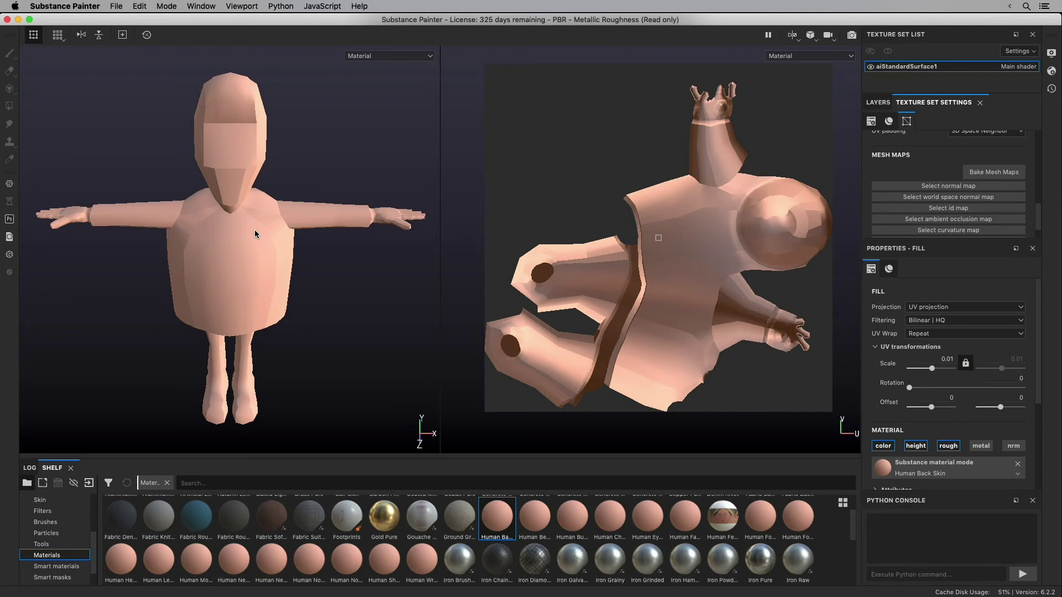
left_click(116, 6)
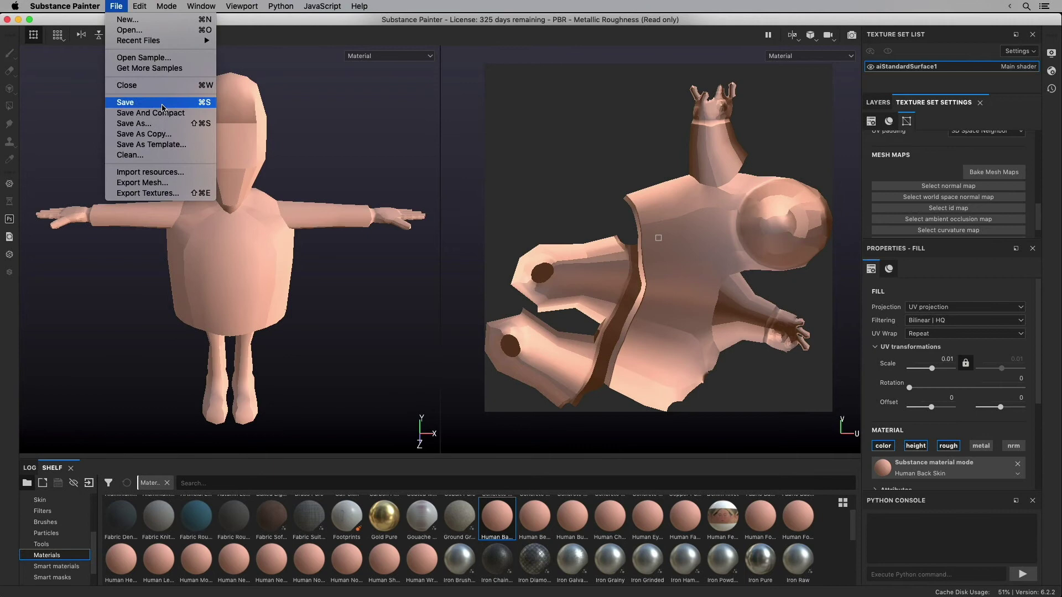
left_click(161, 104)
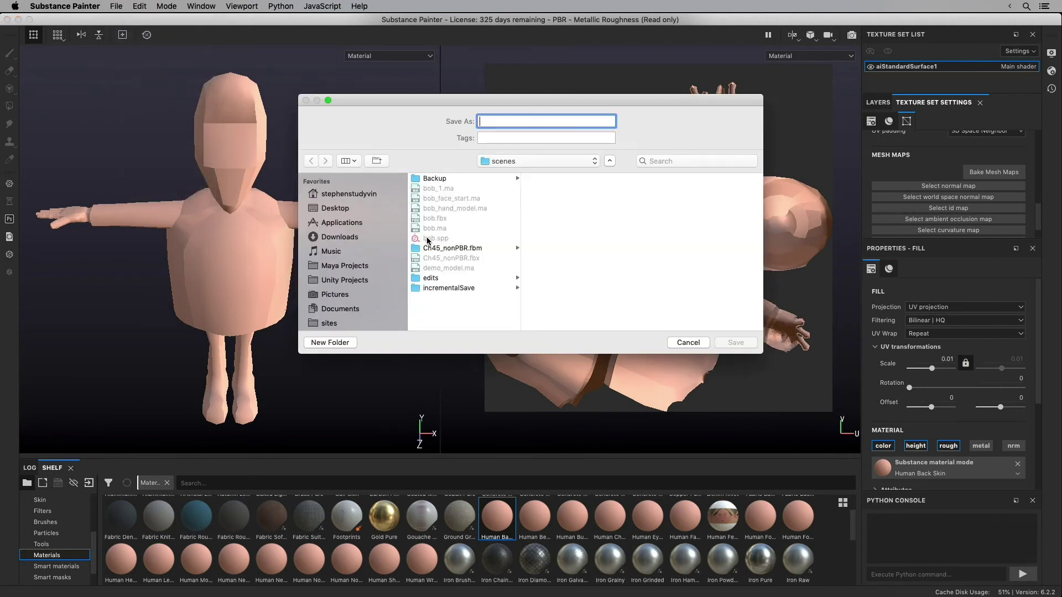
left_click(698, 344)
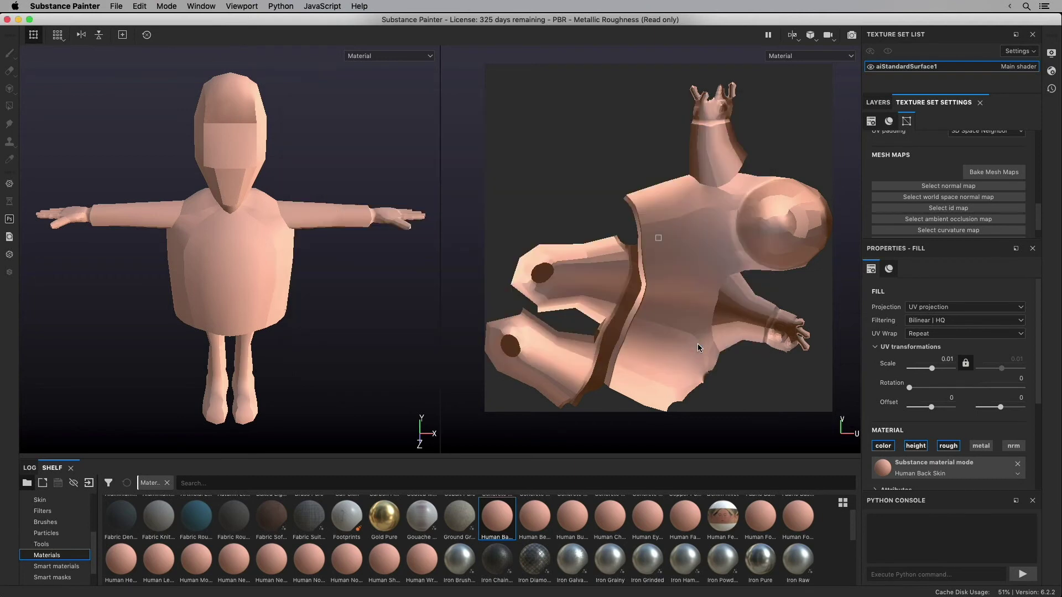
- Start a mesh export with Apply triangulation turned off
left_click(117, 6)
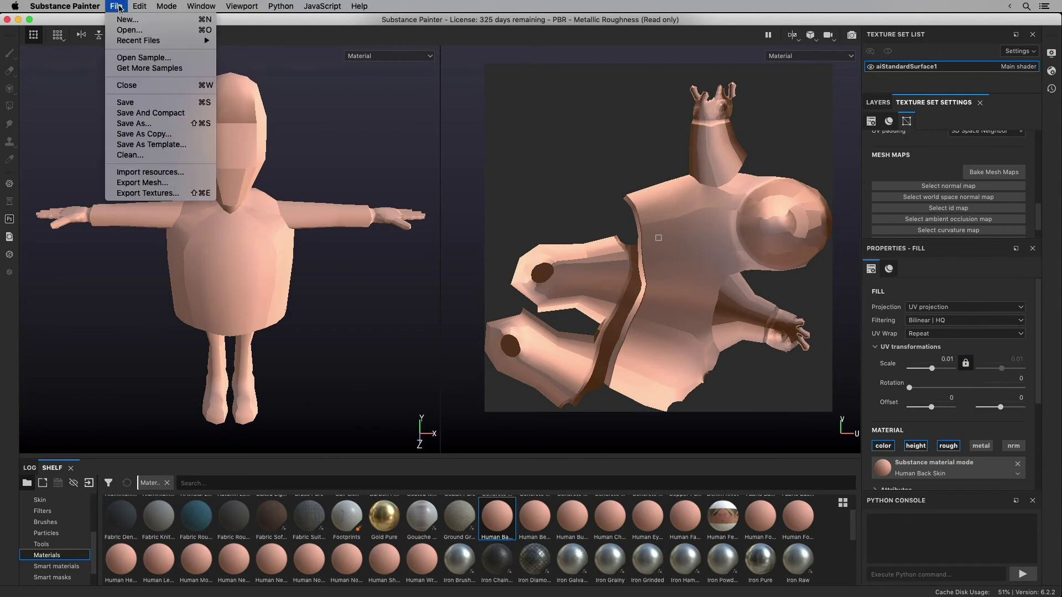
left_click(163, 186)
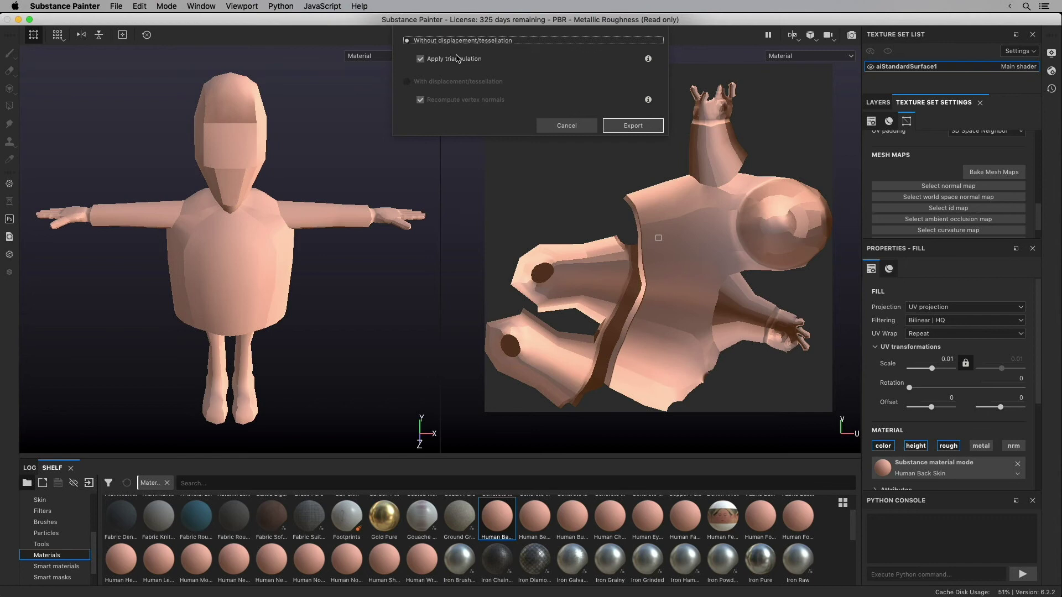
left_click(453, 60)
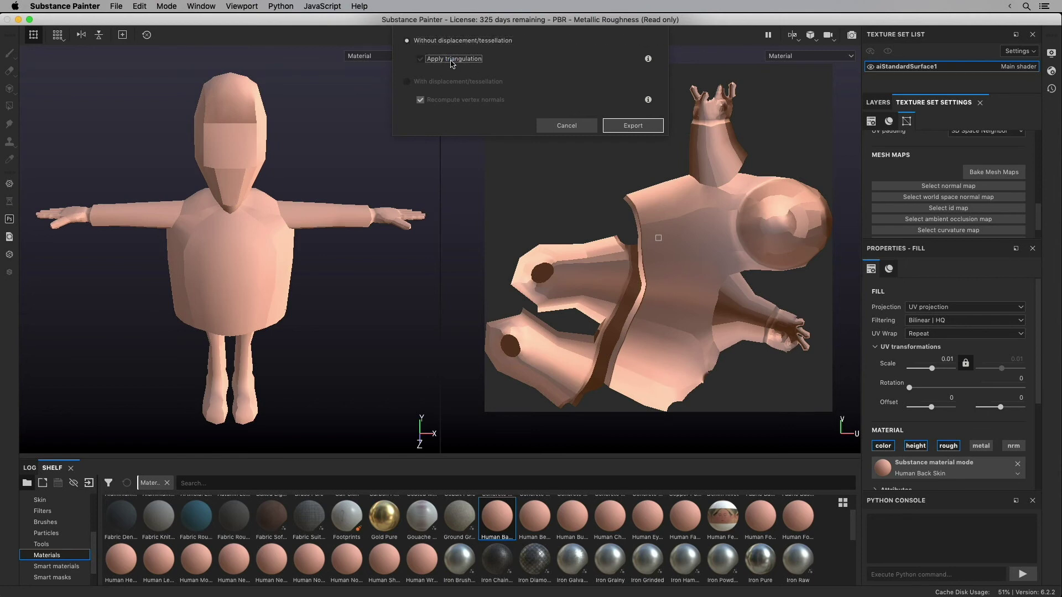
left_click(646, 126)
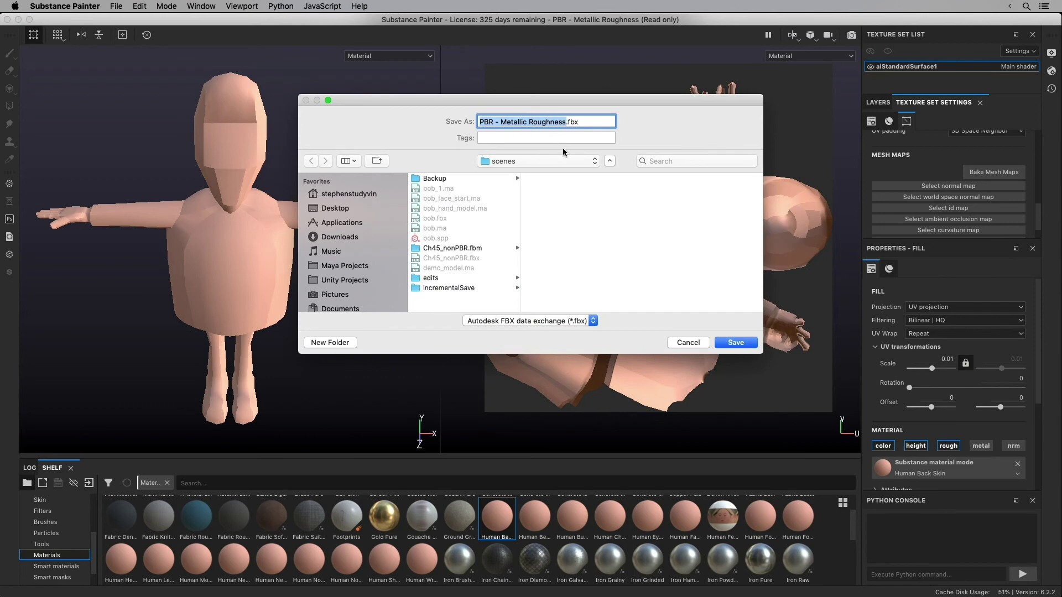
- Save the exported mesh as bob.fbx in FBX format, replacing the existing file
left_click(442, 220)
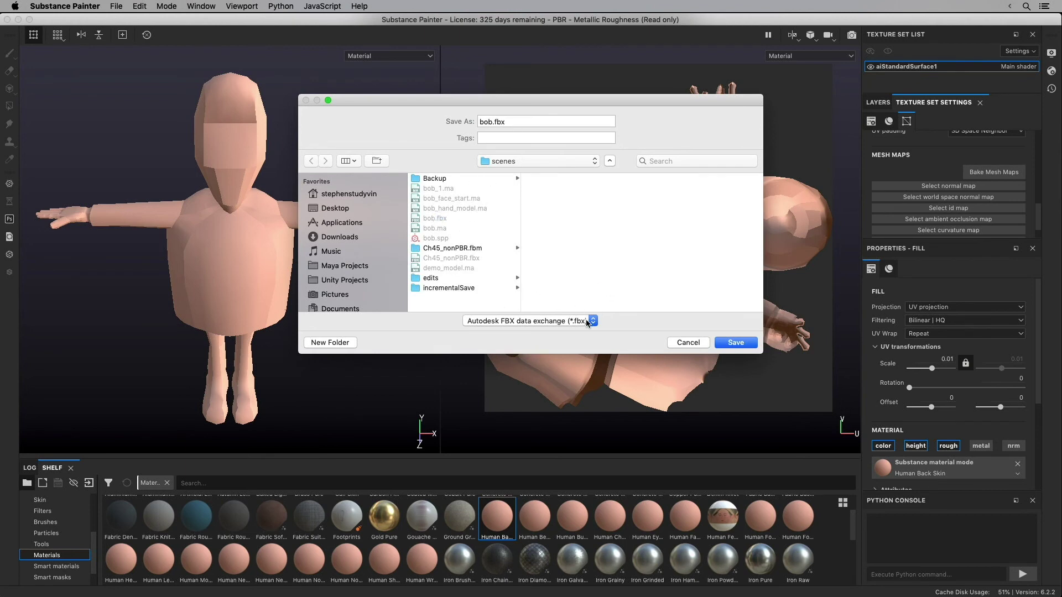
left_click(554, 323)
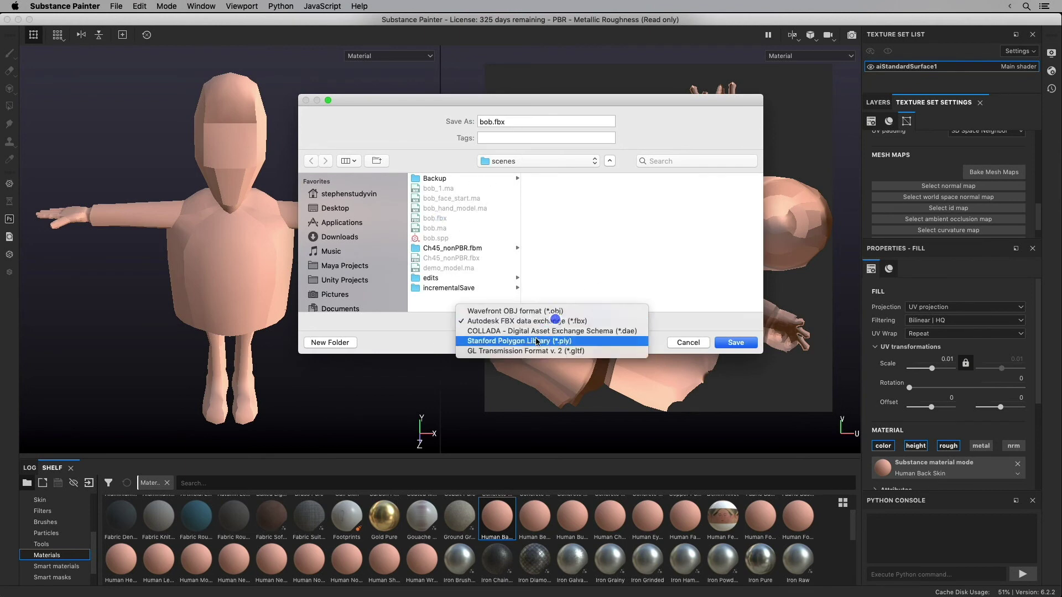
left_click(580, 323)
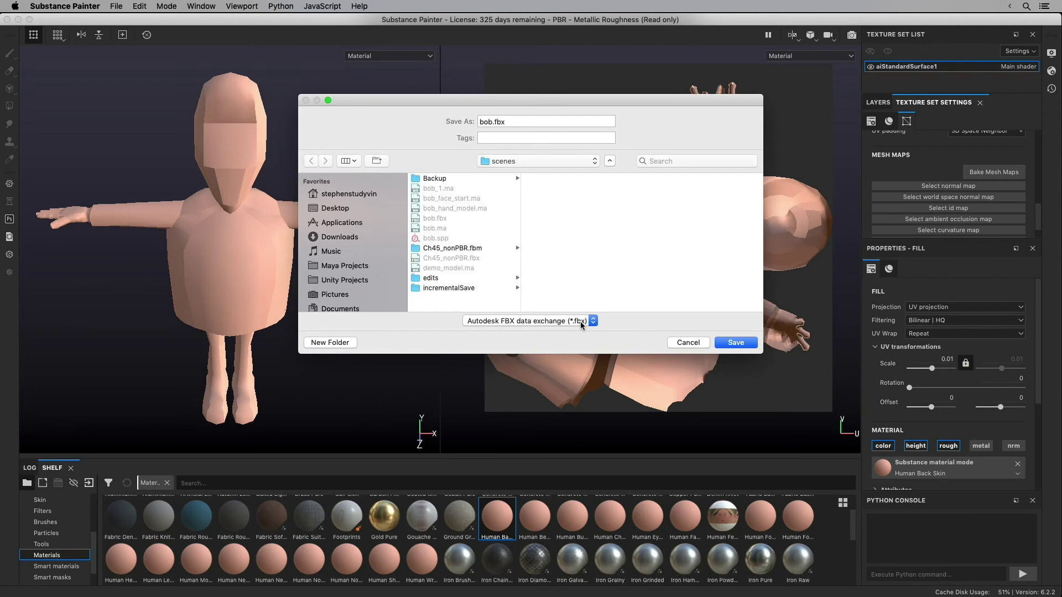
left_click(736, 343)
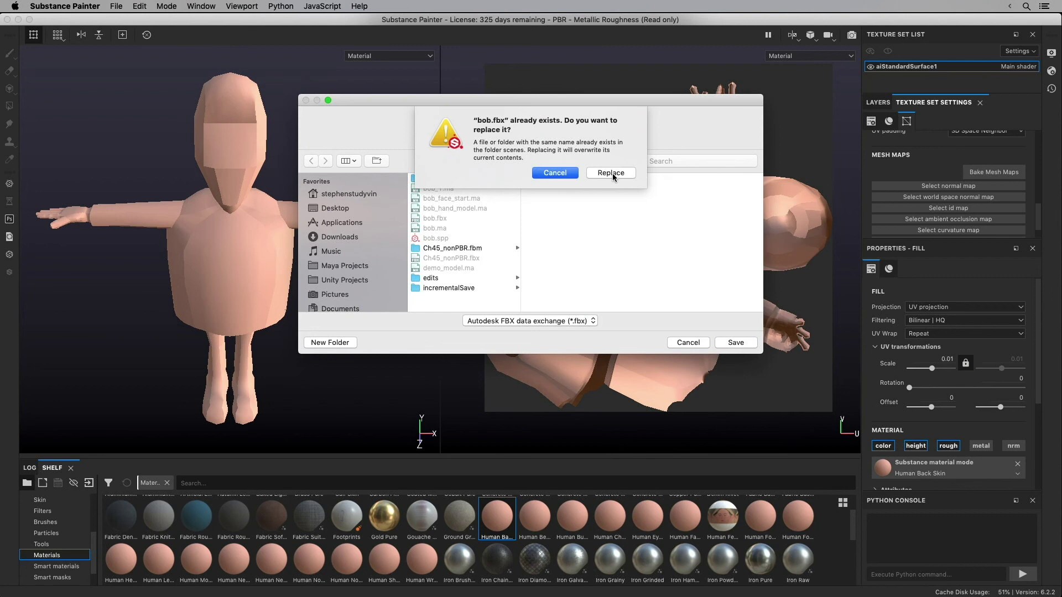
left_click(611, 173)
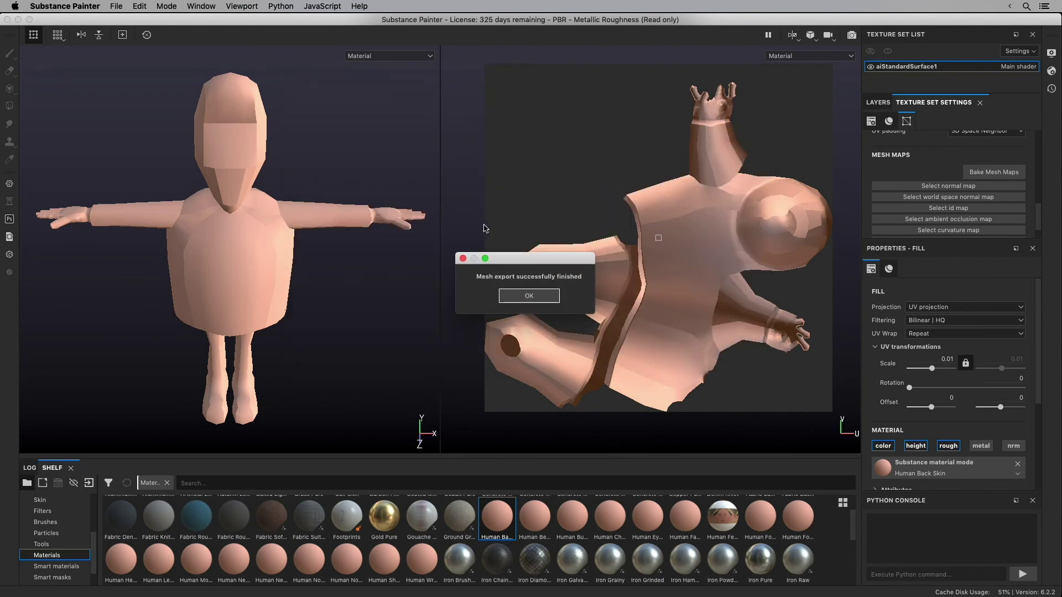
left_click(550, 298)
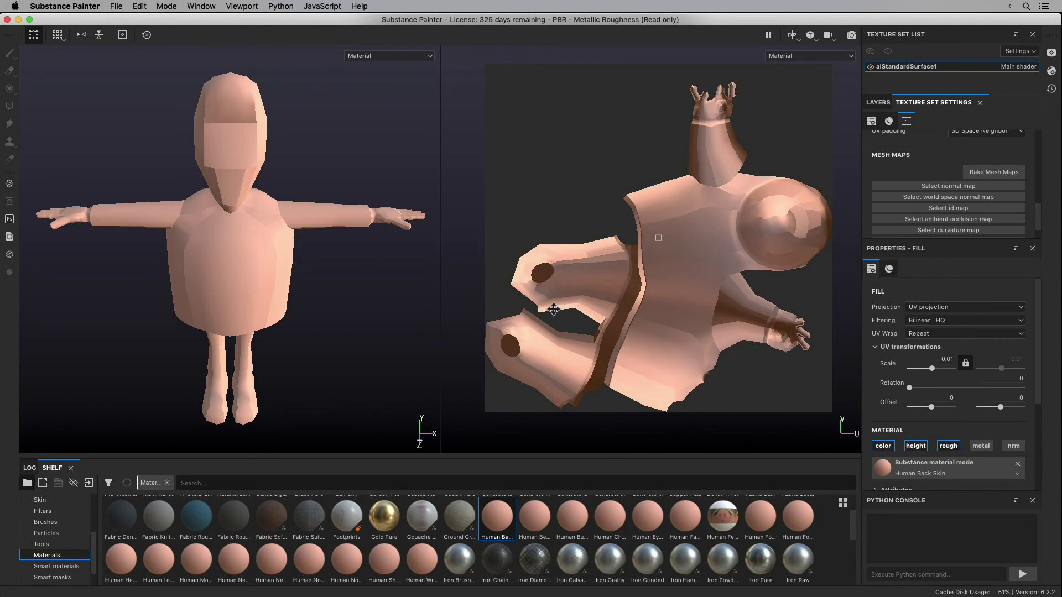
- Back in Maya, open the scene file bob.fbx
key("super+Tab")
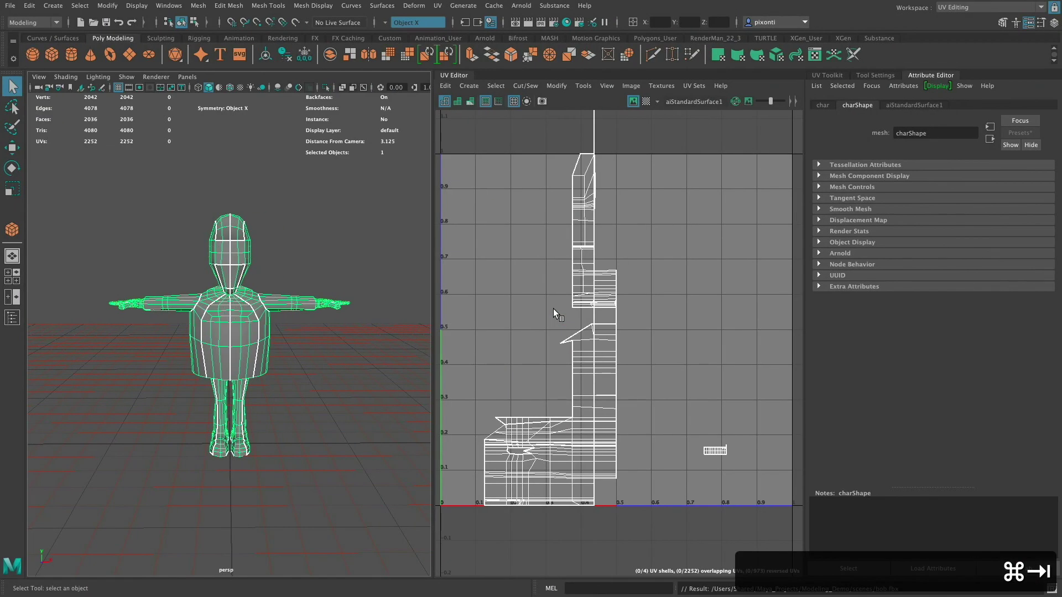
left_click(10, 5)
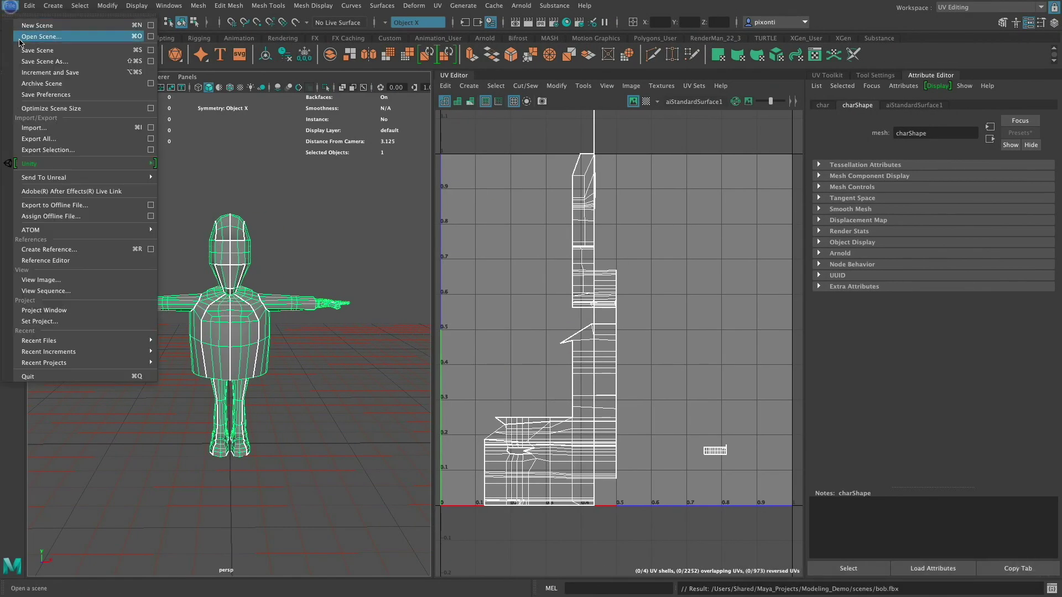
left_click(65, 36)
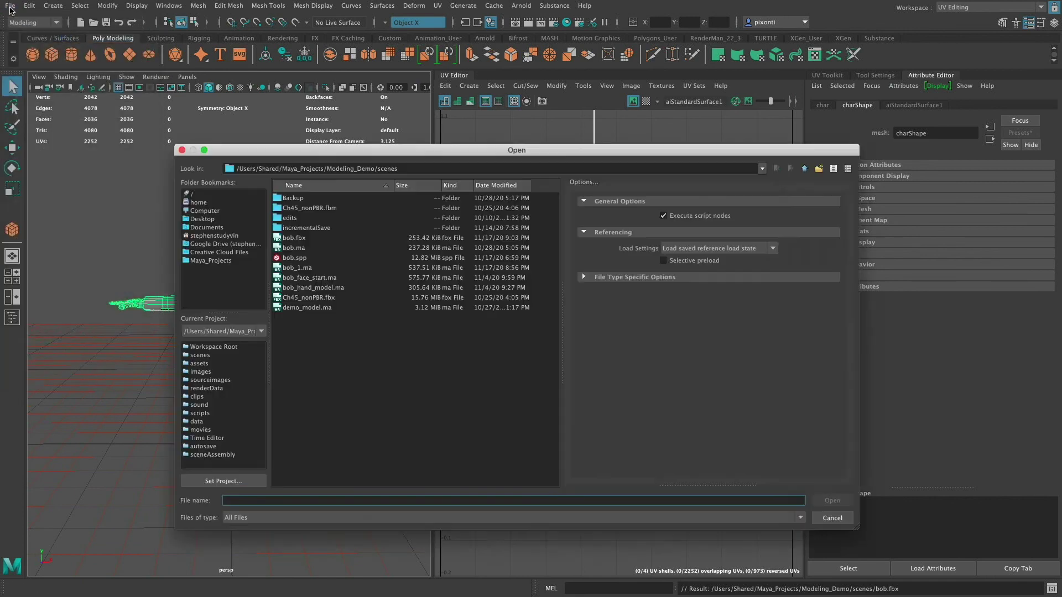
left_click(299, 238)
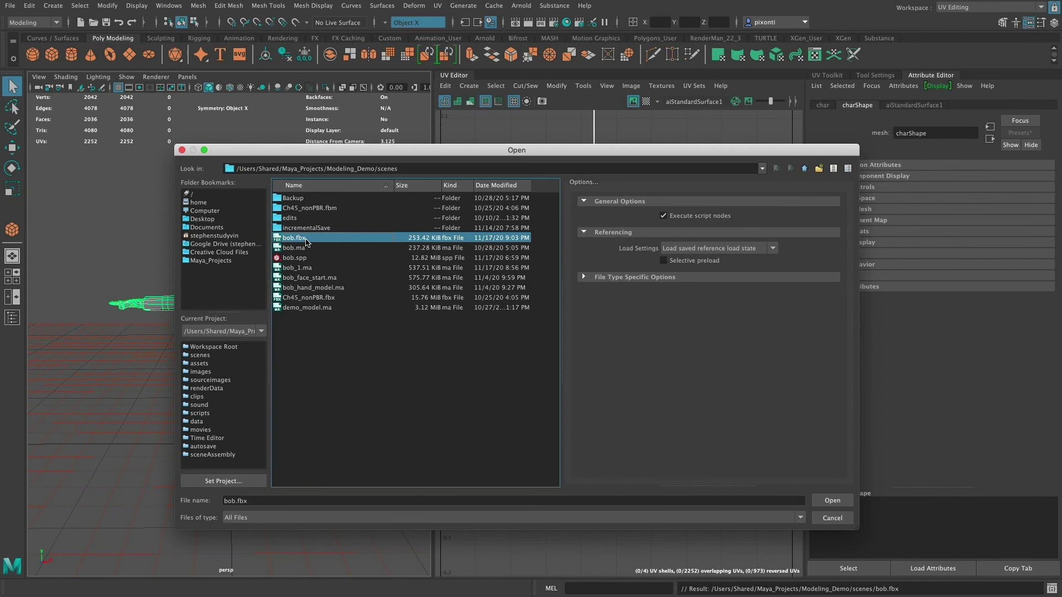
left_click(838, 505)
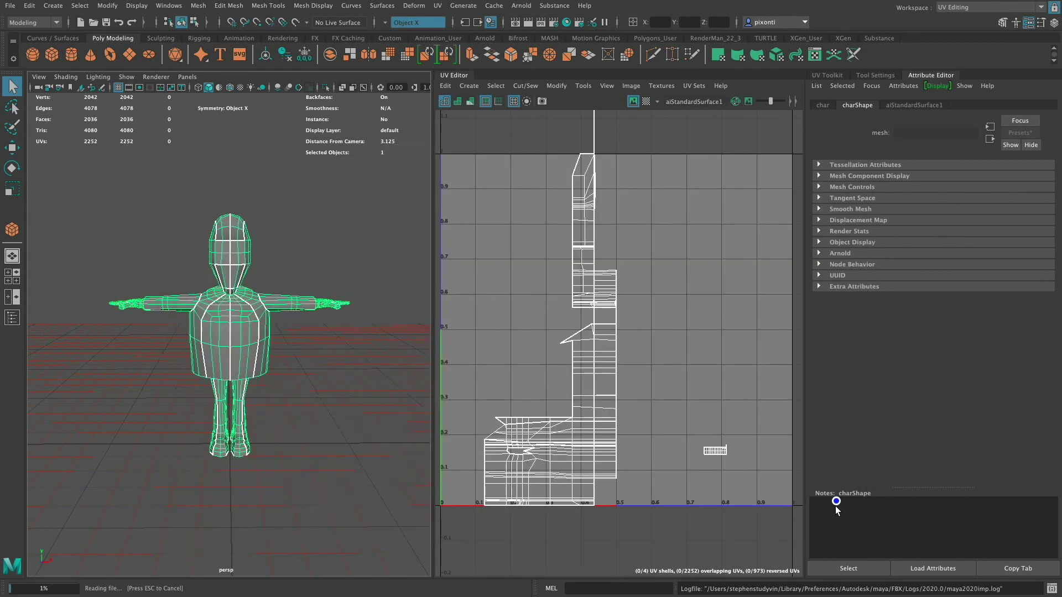
- Select the imported character, frame it and orbit to a front view
left_click(232, 321)
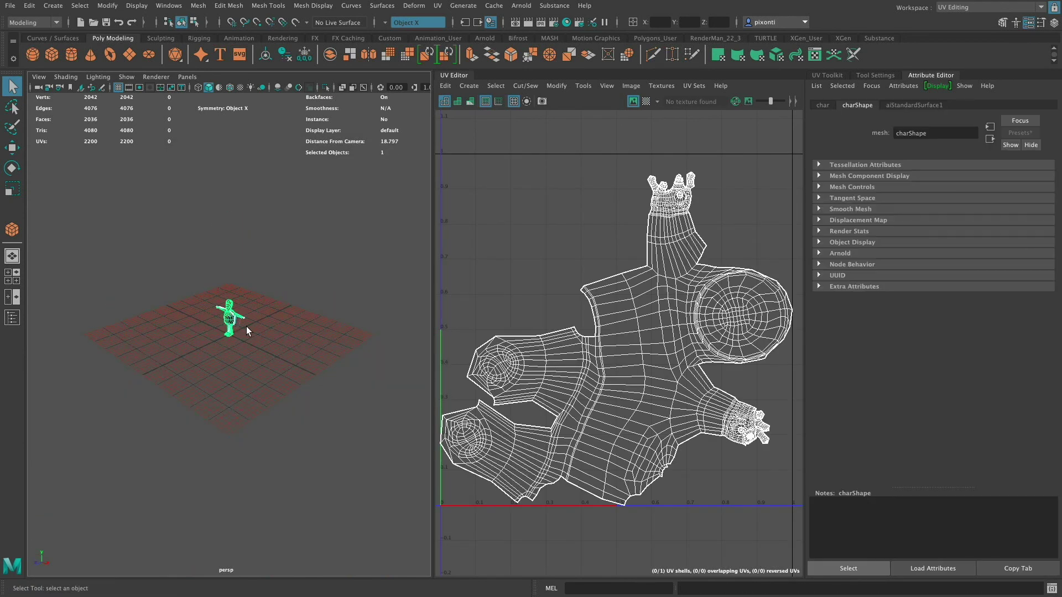
key("f")
left_click_drag(260, 368, 292, 352, "alt")
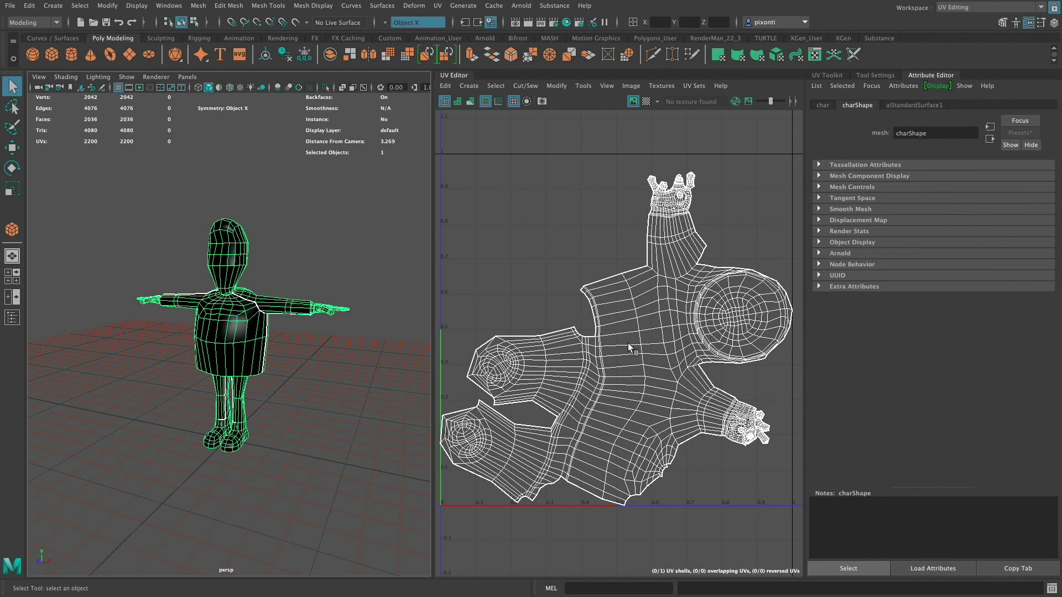
- Change the aiStandardSurface1 material's type from Phong to Ai Standard Surface
left_click(238, 306)
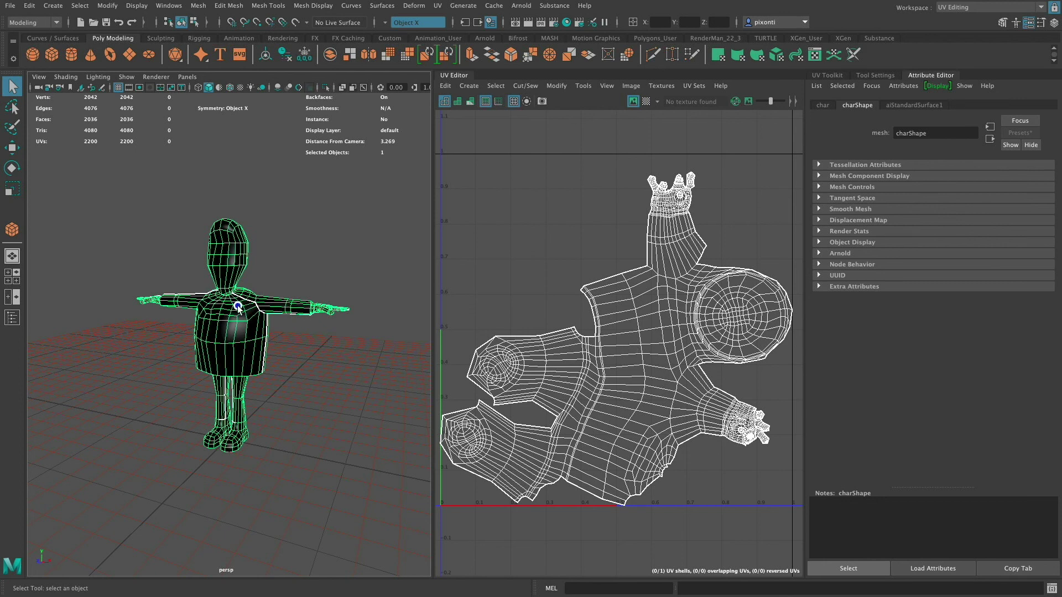
left_click(924, 104)
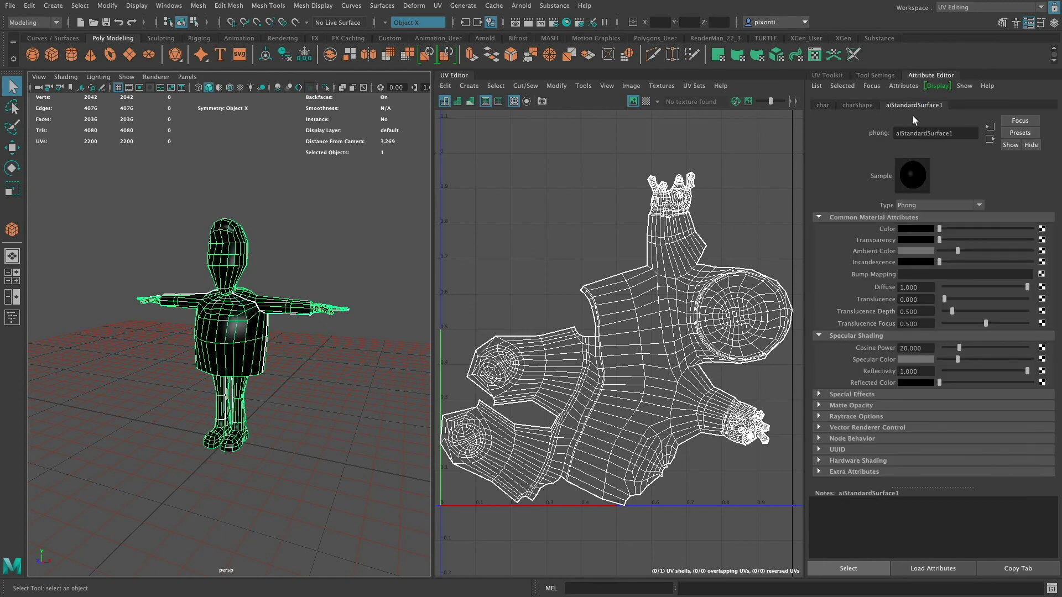
double_click(907, 134)
left_click(918, 206)
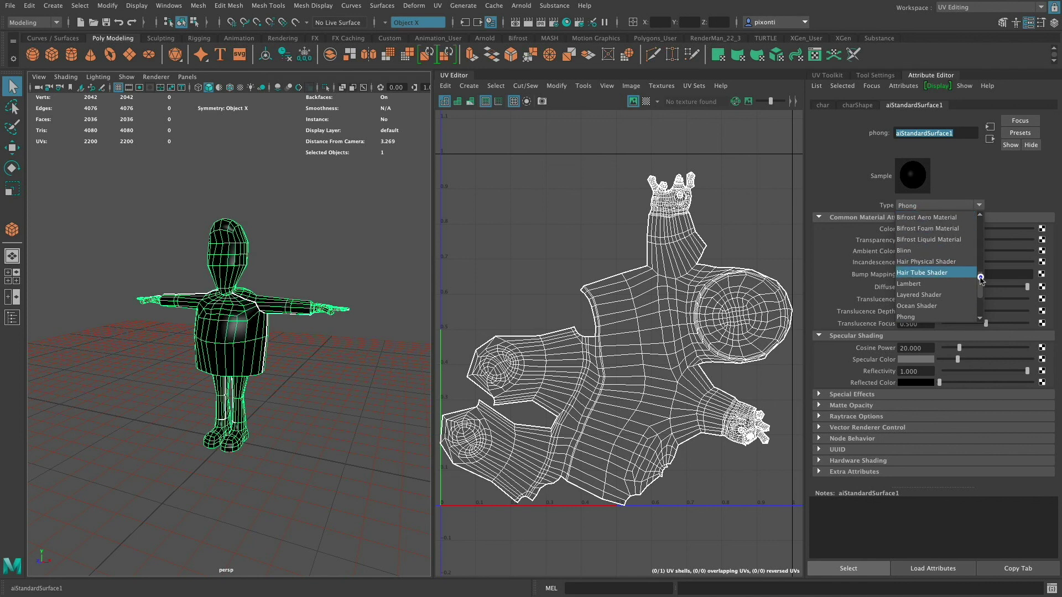
left_click_drag(980, 285, 981, 252)
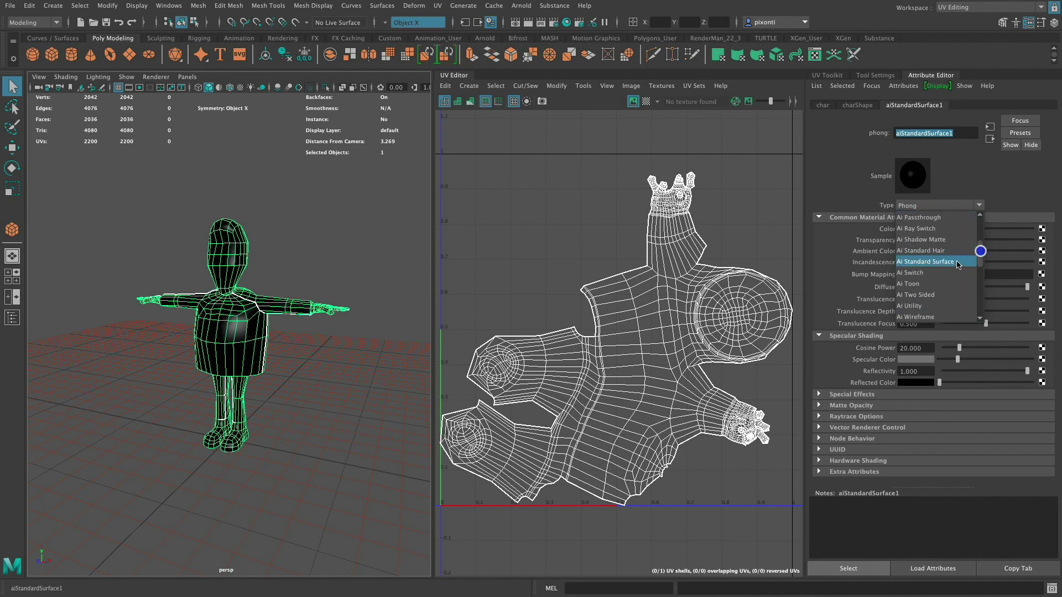
left_click(954, 261)
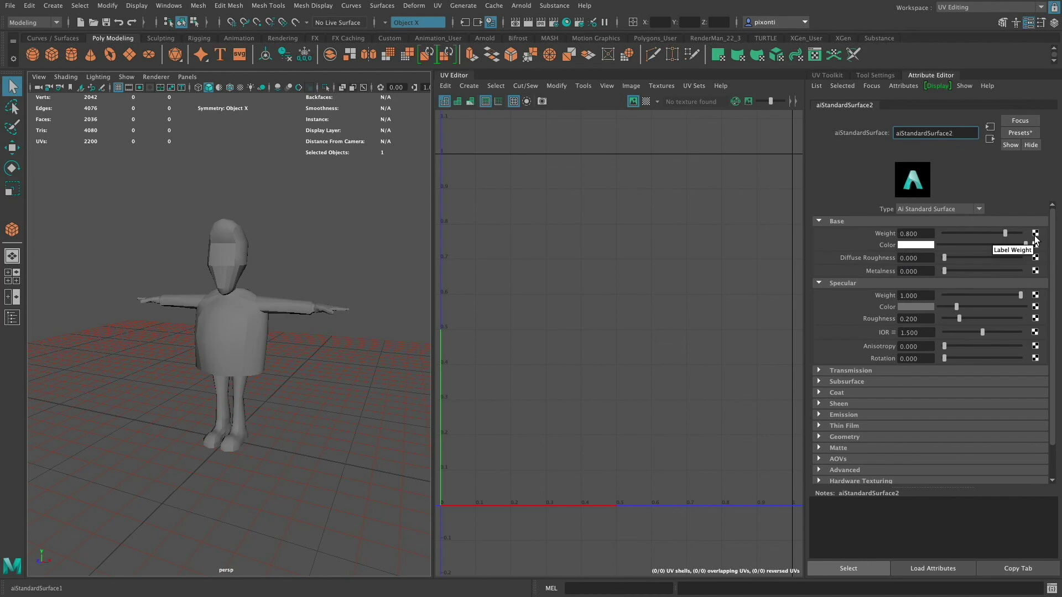
- Check Substance Painter's File menu for Export Textures without exporting, then return to Maya
key("super+Tab")
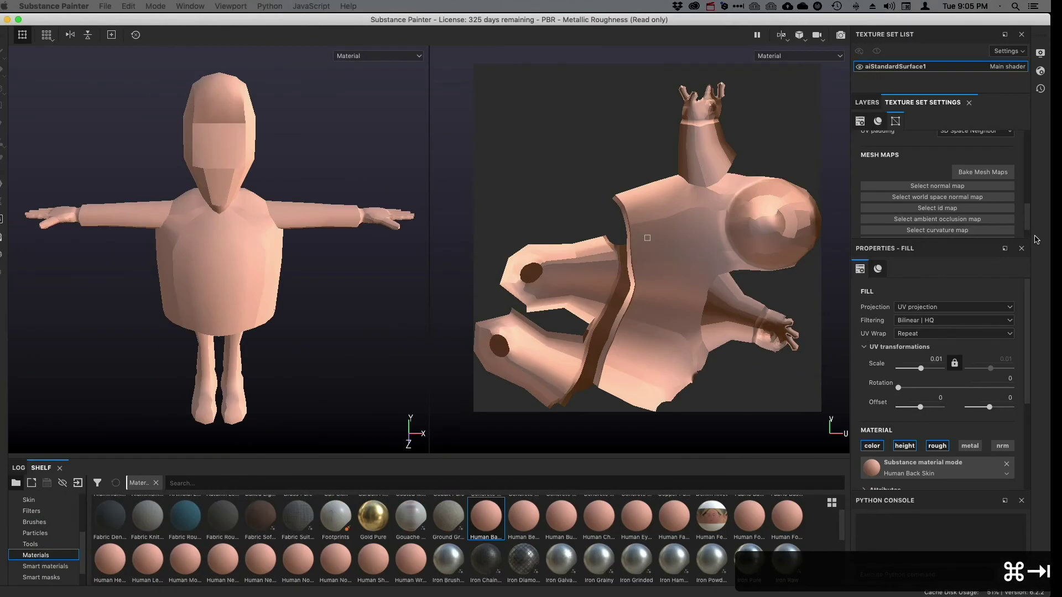
left_click(123, 7)
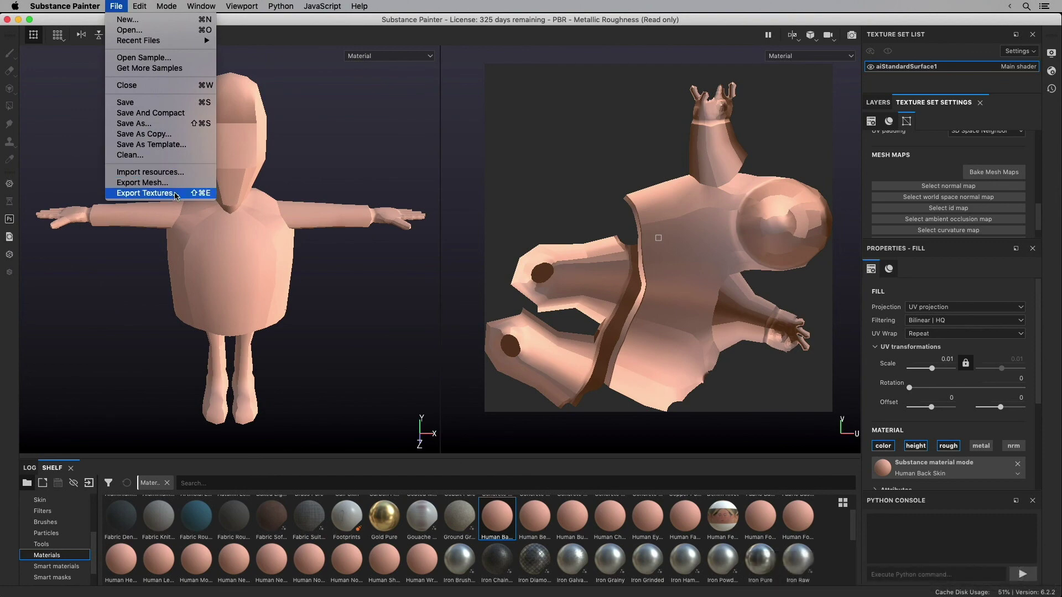
left_click(121, 5)
key("super+Tab")
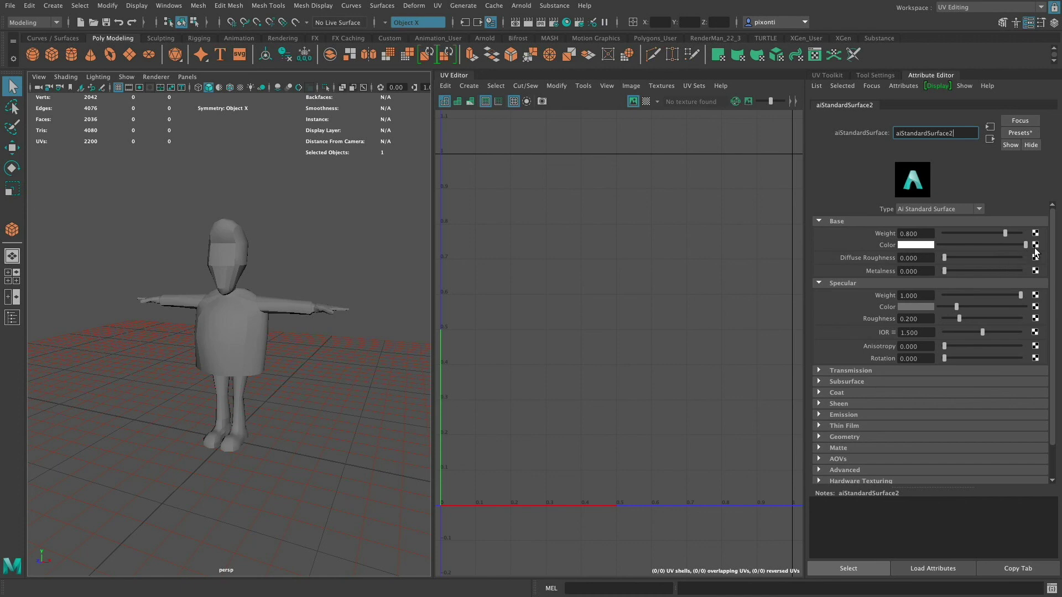
- Select the char mesh to show its single-shell, 2200-UV layout in the UV Editor
left_click(242, 312)
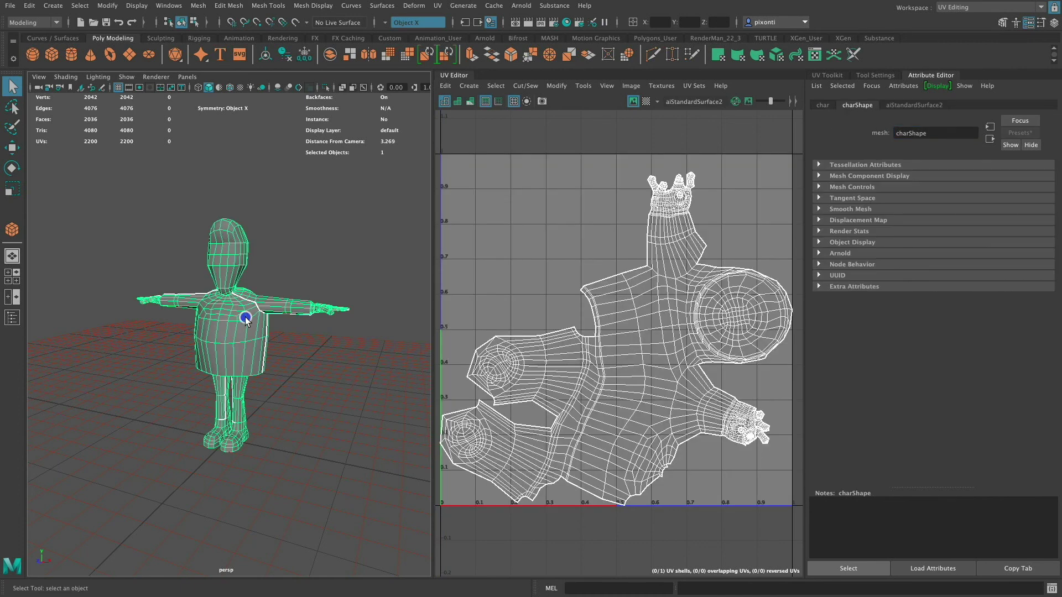